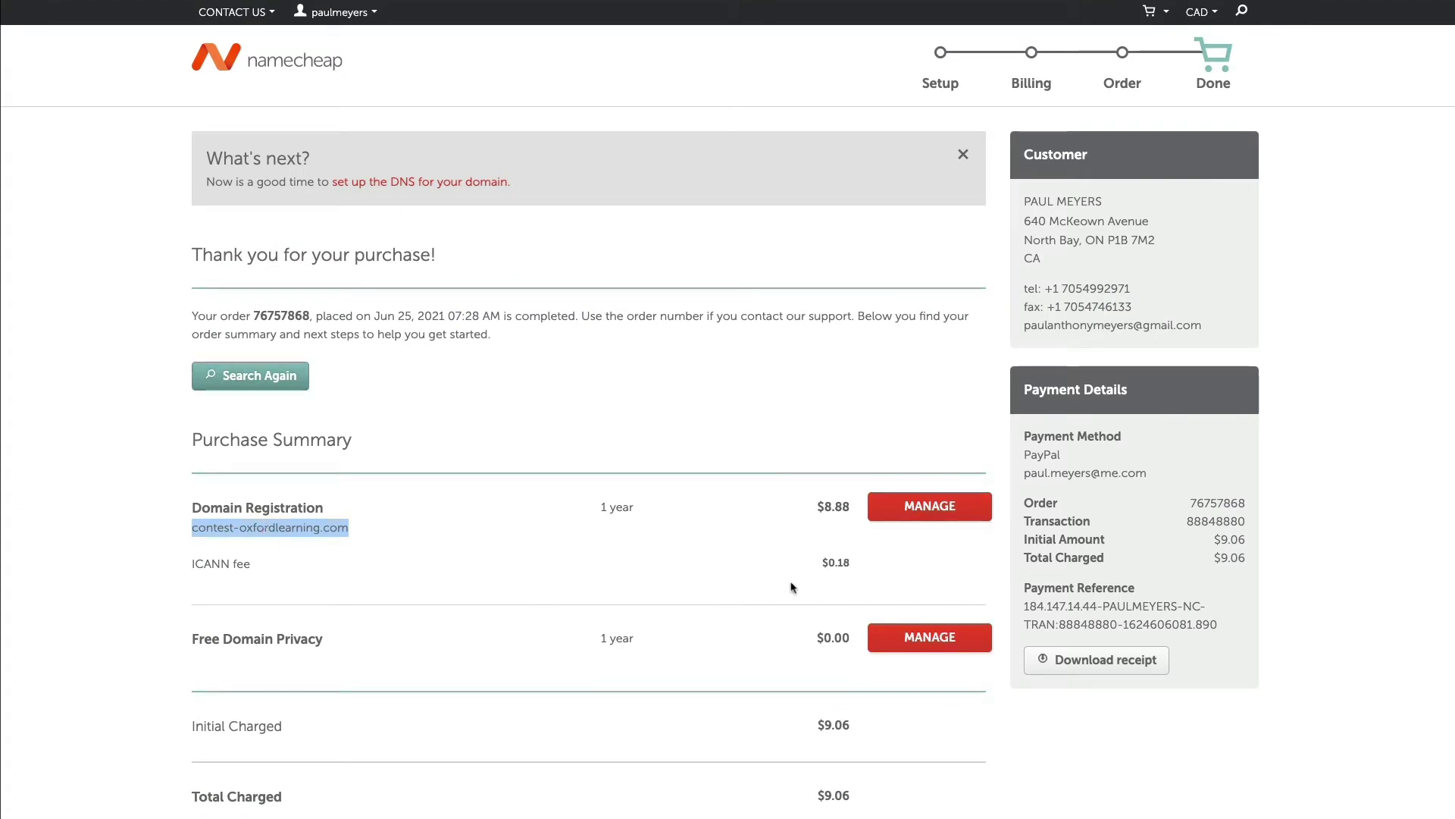
From the Namecheap order confirmation, open the management page for contest-oxfordlearning.com.
left_click(938, 510)
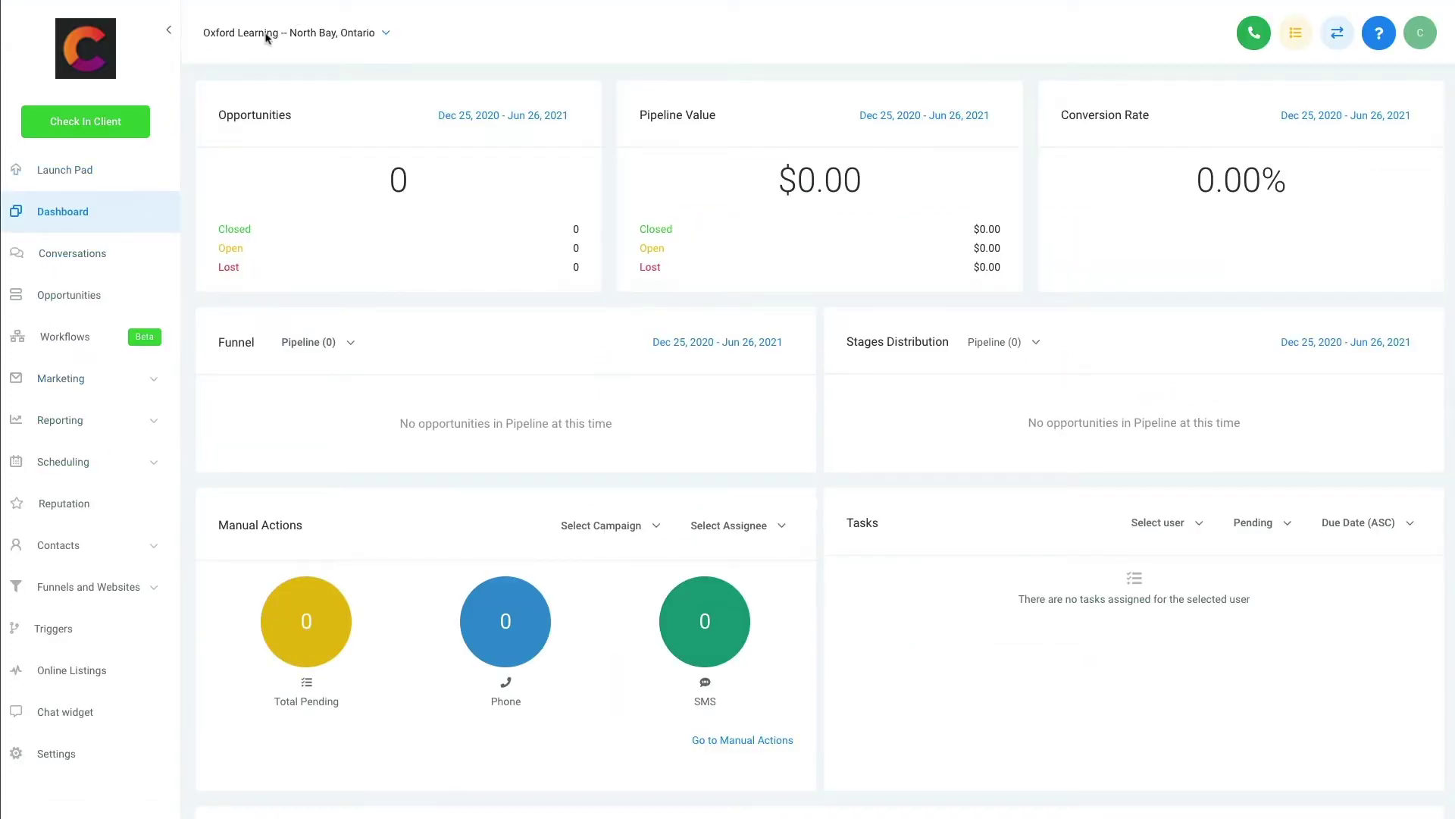
Go to Settings > Domains in GoHighLevel and start adding a new domain.
left_click(58, 757)
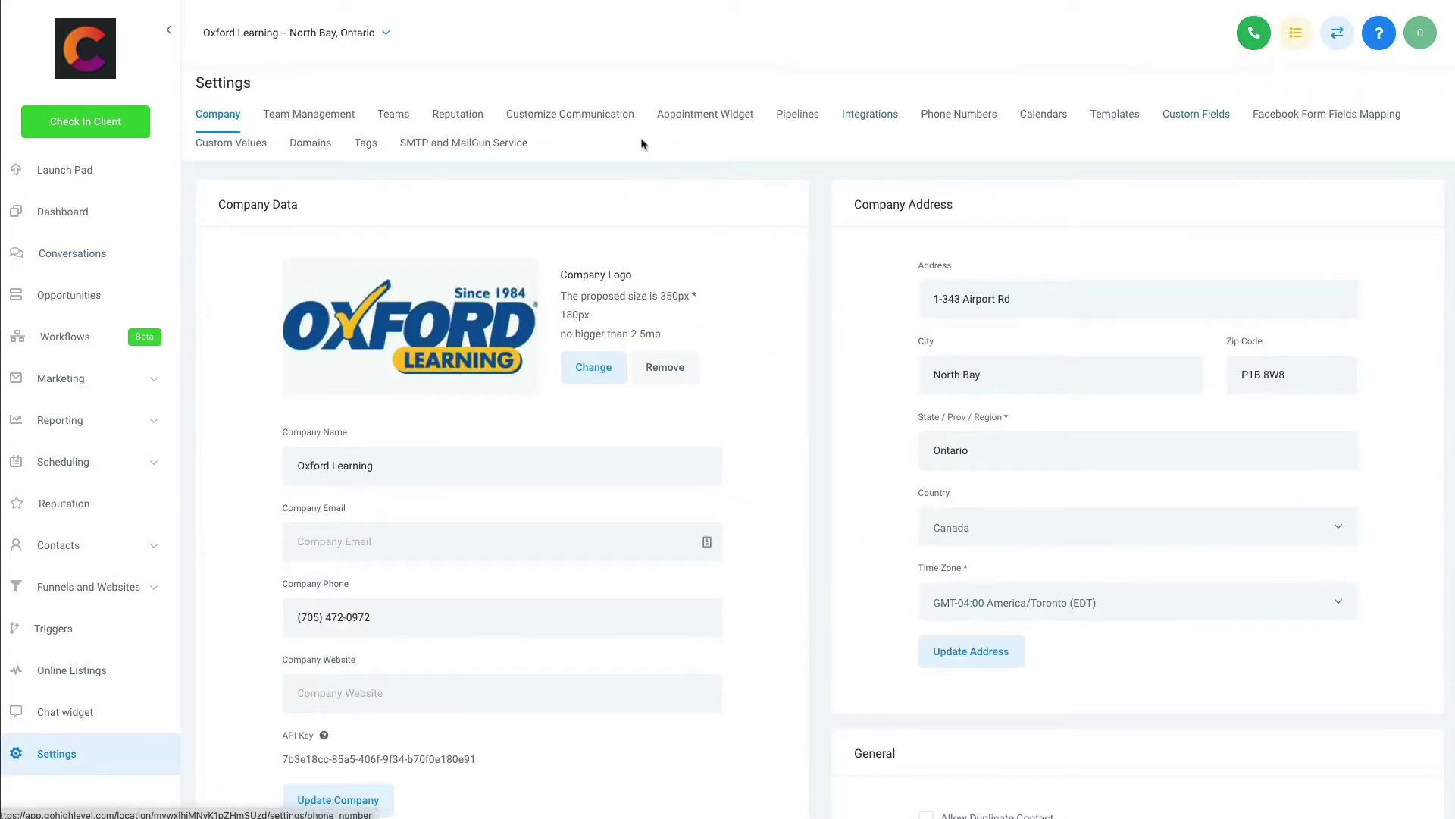
left_click(319, 151)
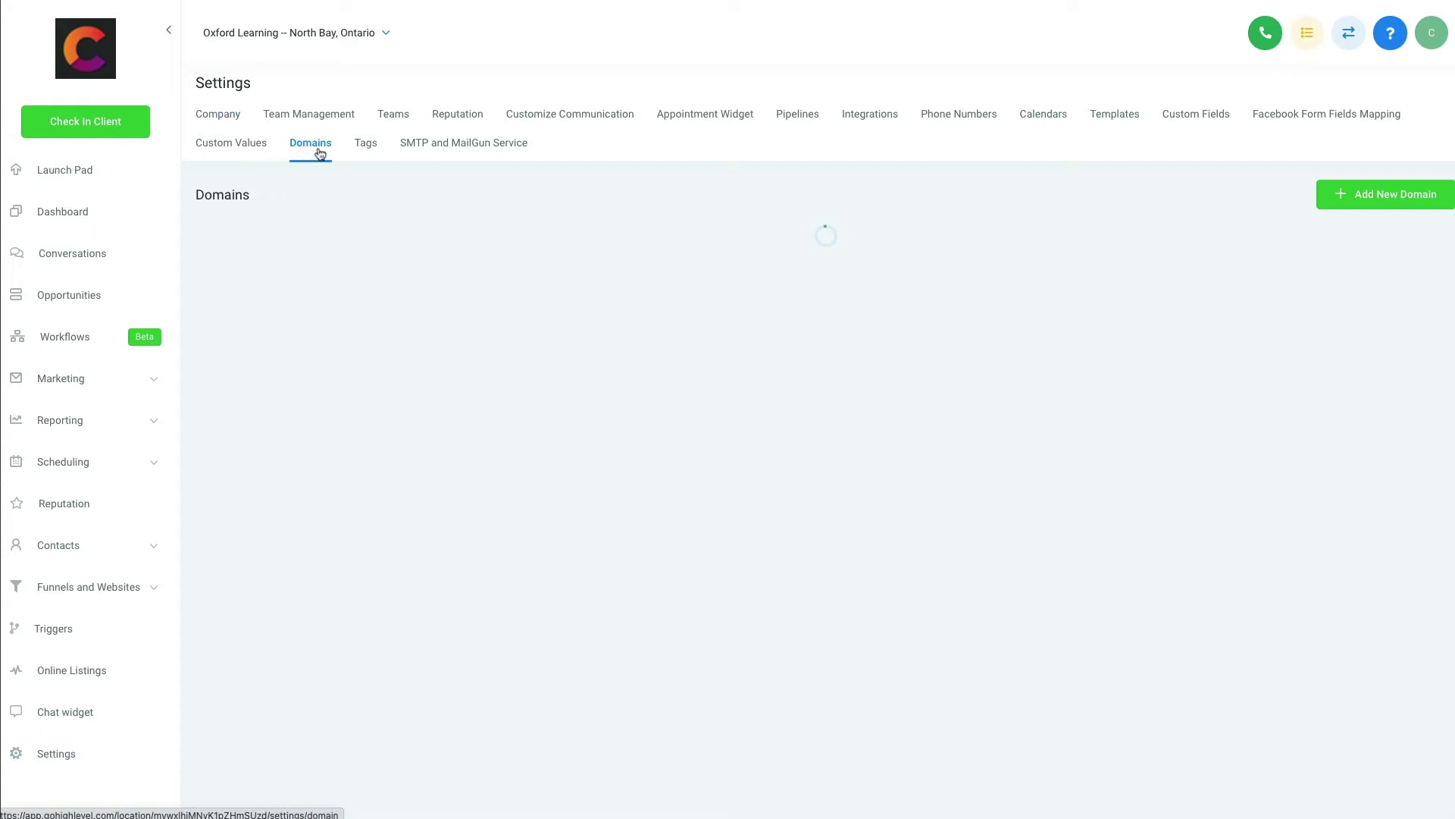
left_click(1392, 202)
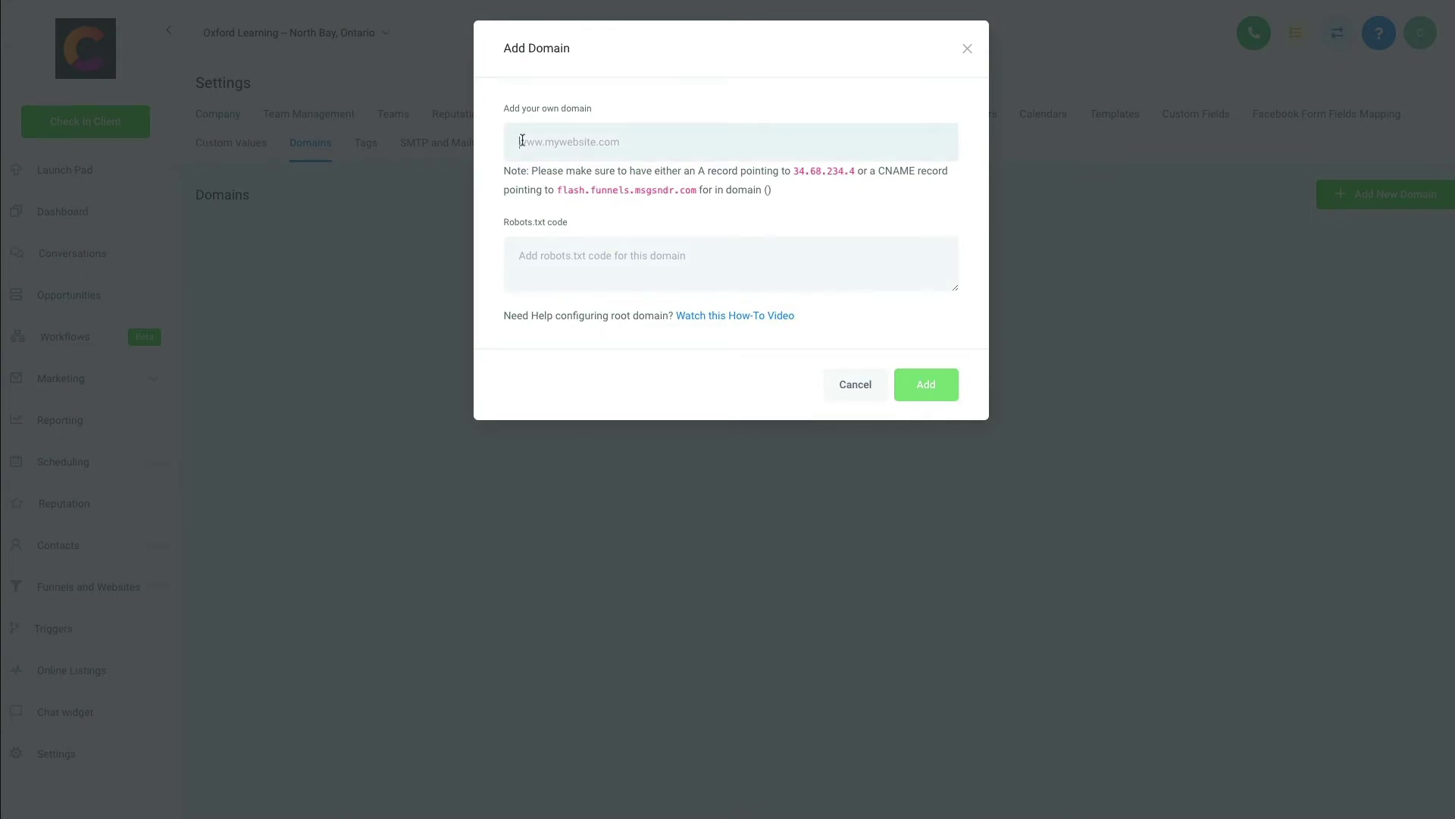
Enter contest-oxfordlearning.com as the domain and copy the A-record IP 34.68.234.4.
left_click(522, 141)
type("contest-oxfordlearning.com")
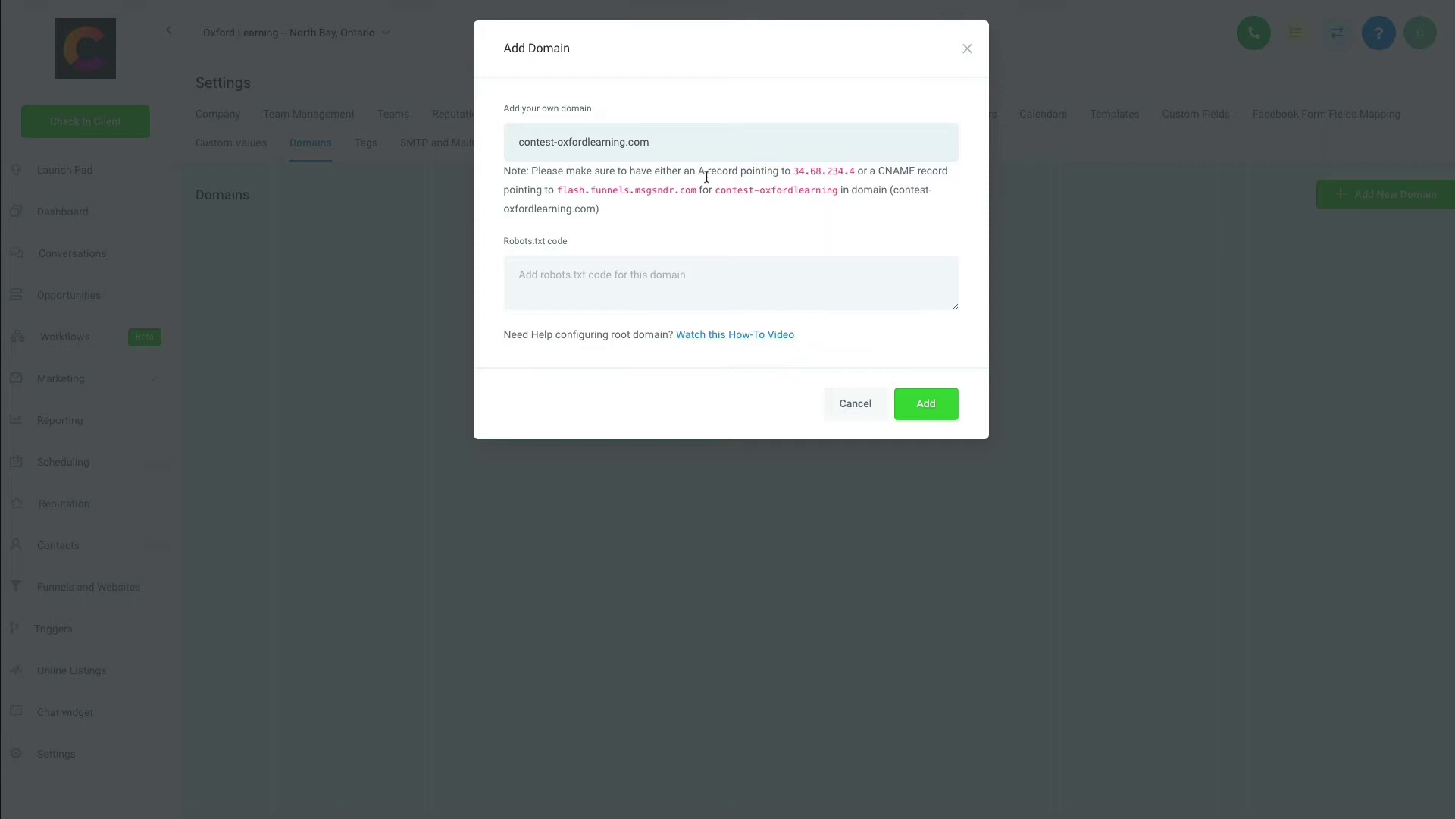
left_click_drag(795, 173, 853, 173)
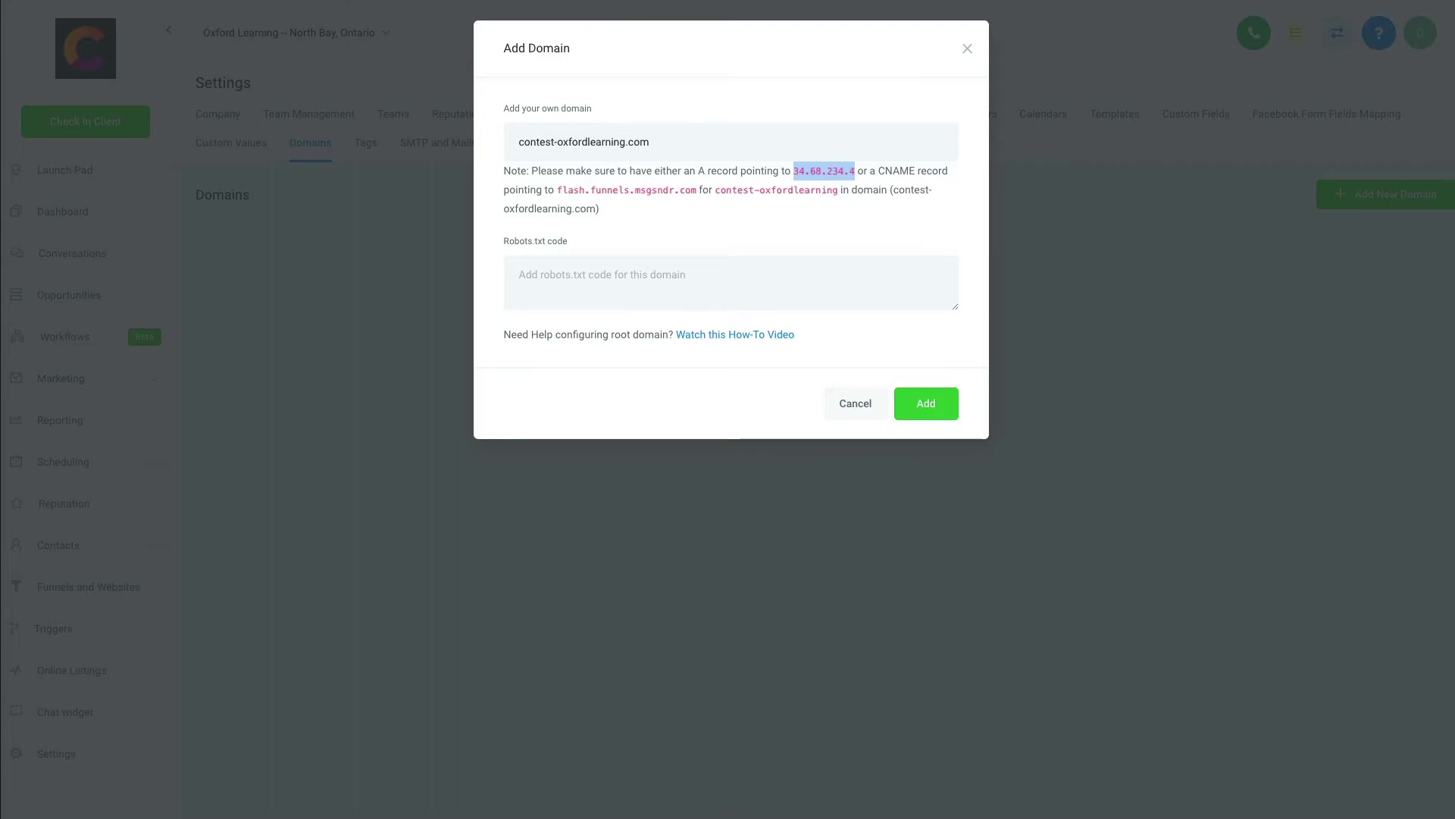
key("ctrl+Tab")
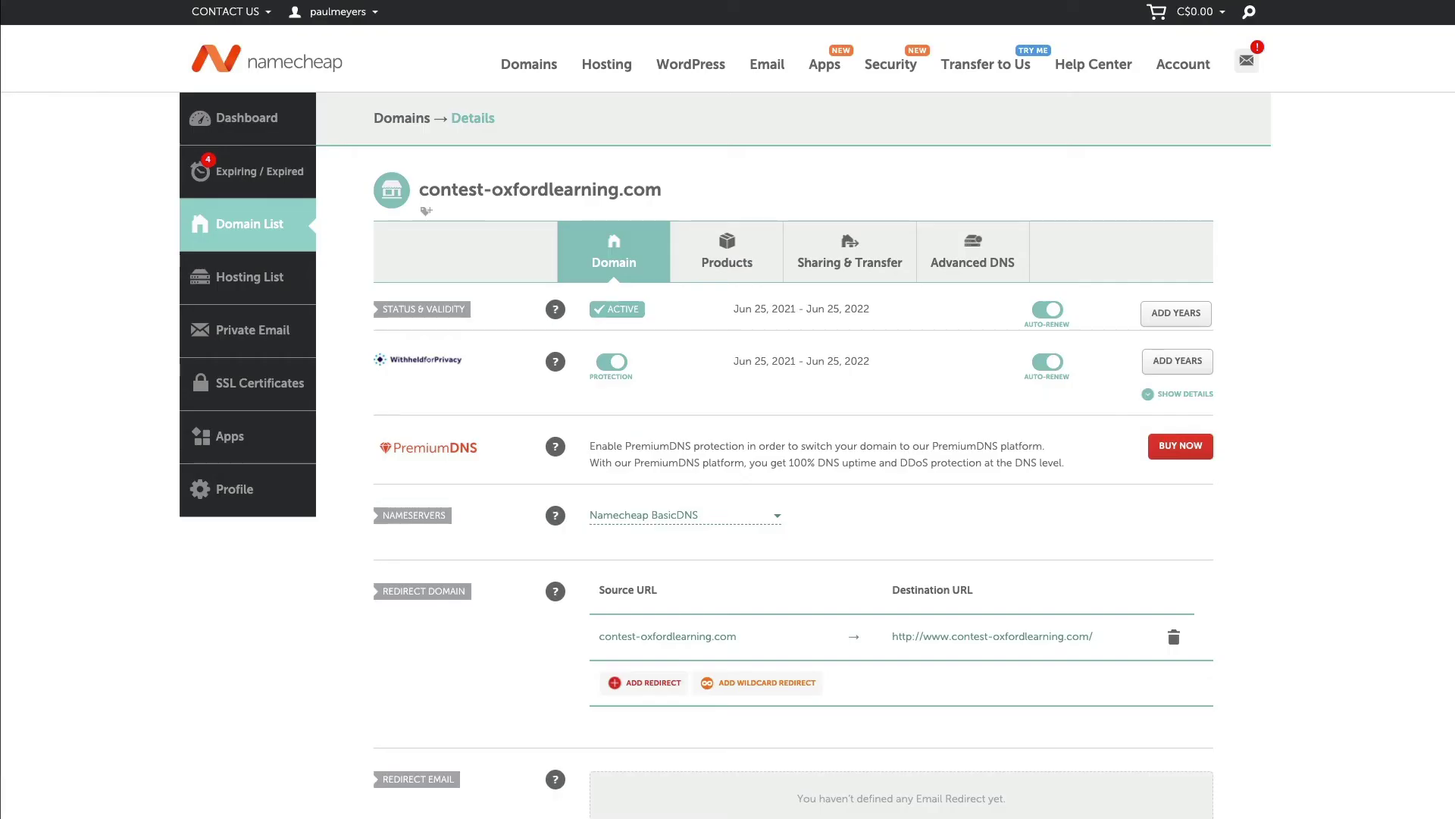
In Namecheap's Advanced DNS, add a new host record of type A Record.
left_click(966, 245)
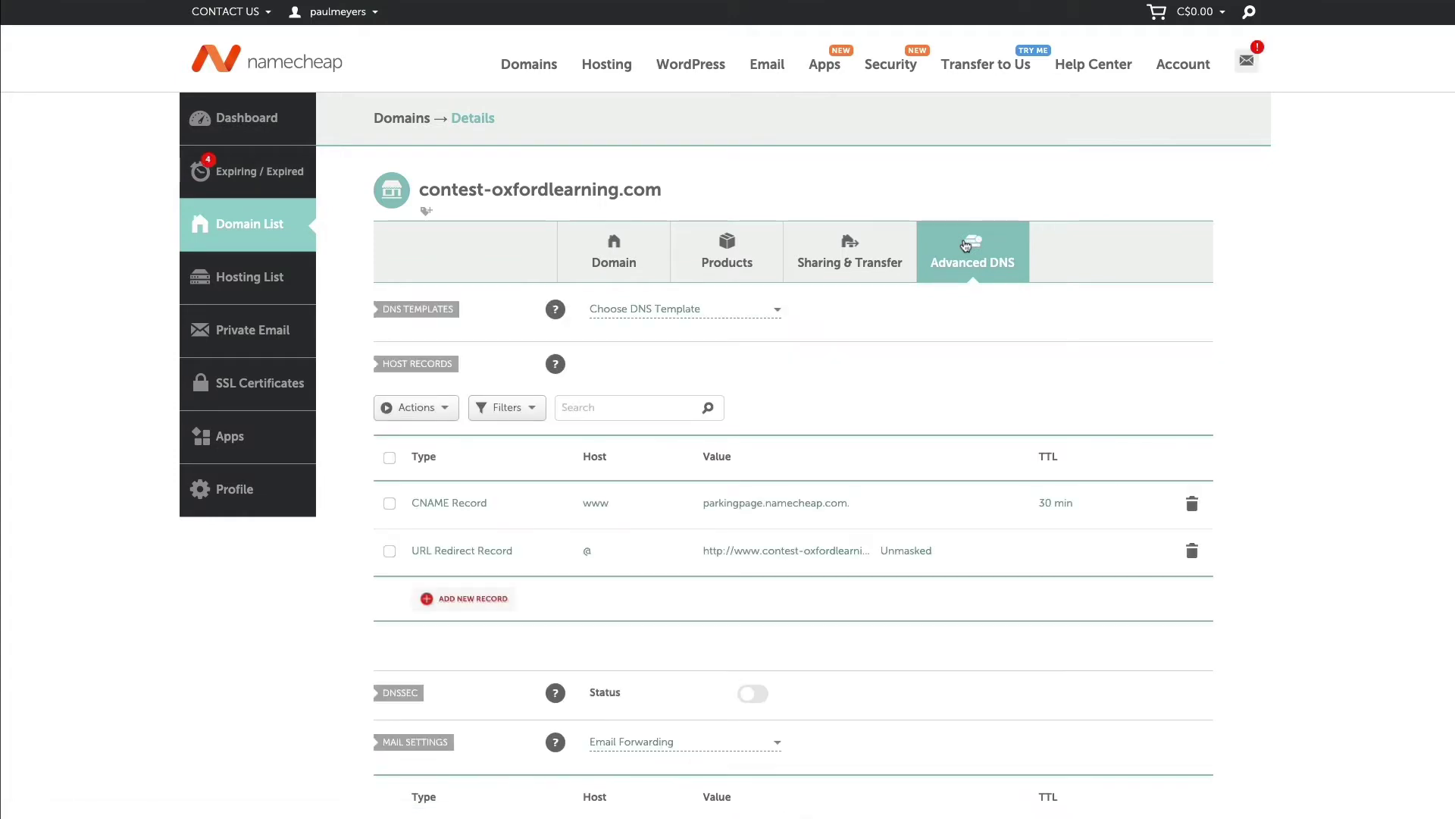
scroll(540, 481, "down", 3)
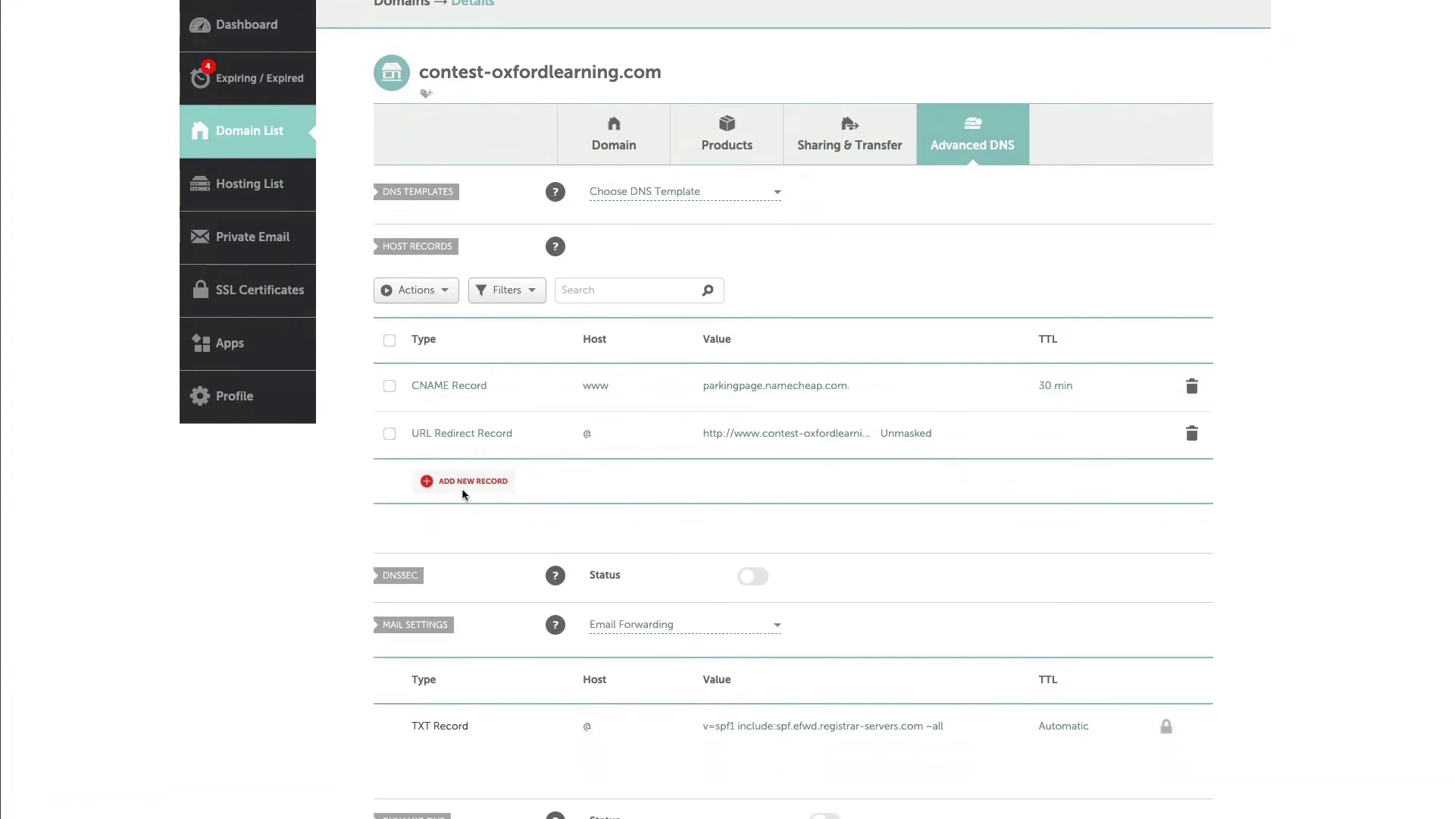
left_click(464, 480)
scroll(485, 379, "down", 5)
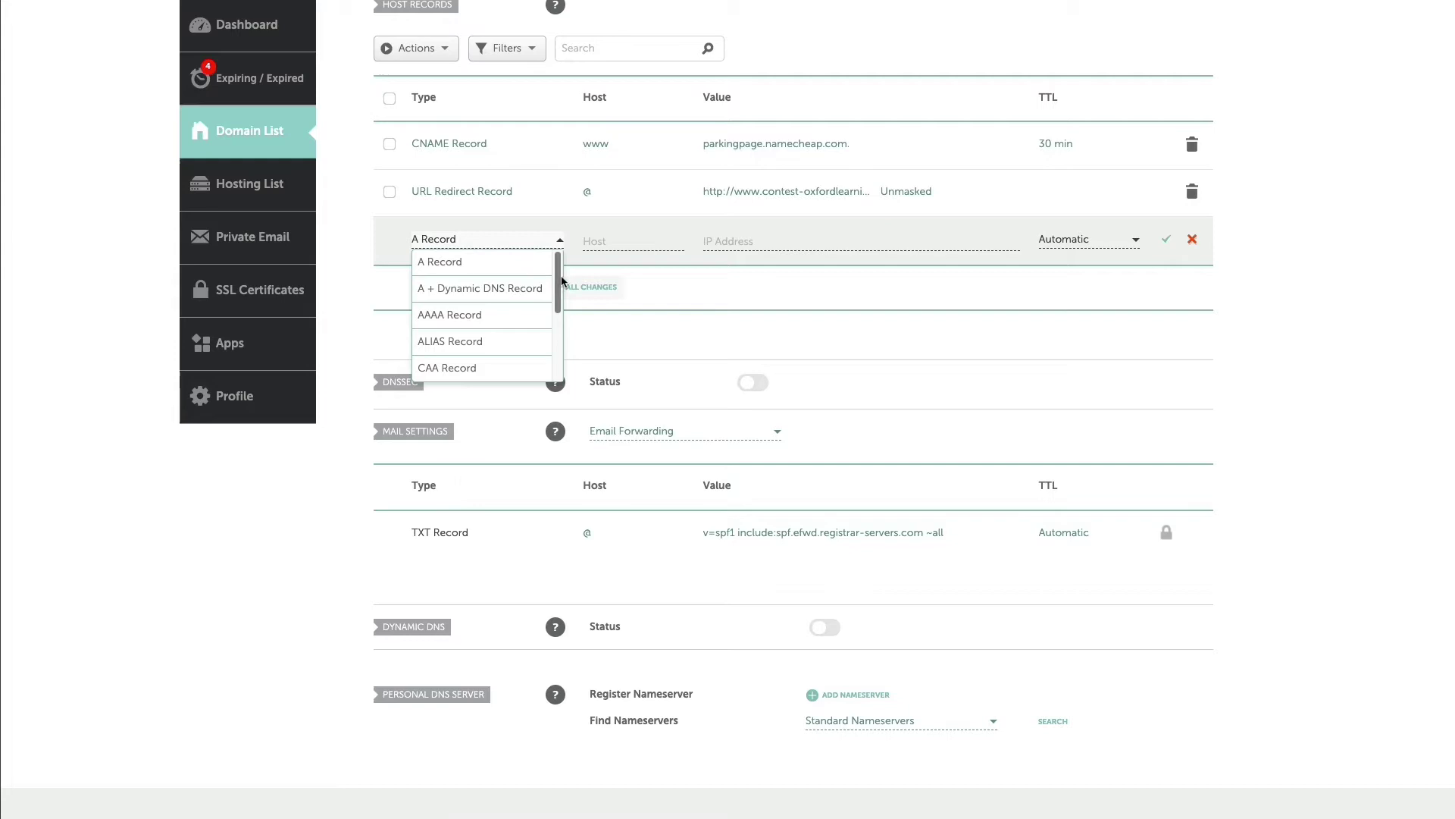
left_click_drag(562, 281, 556, 337)
left_click(494, 356)
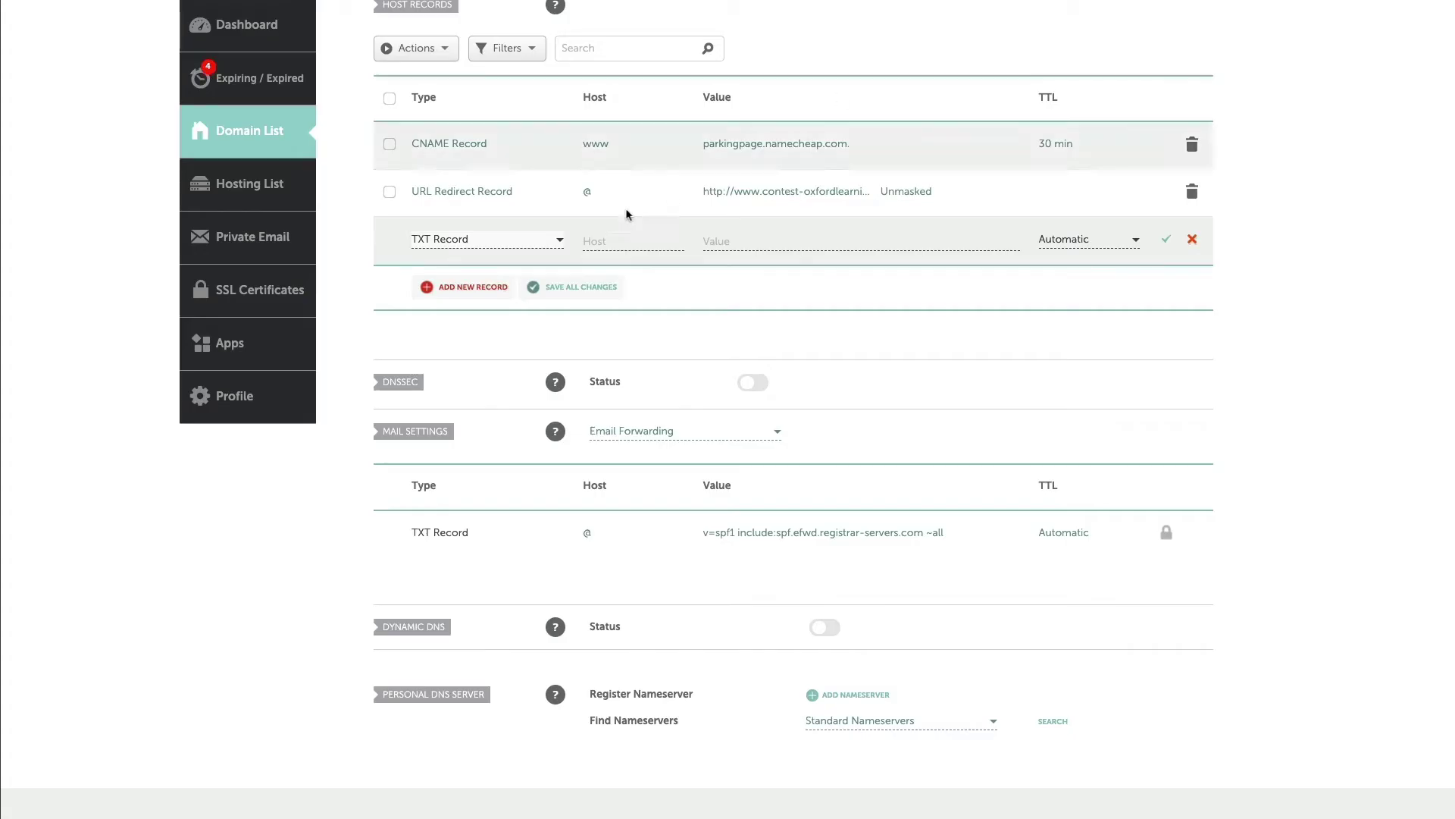
left_click(557, 244)
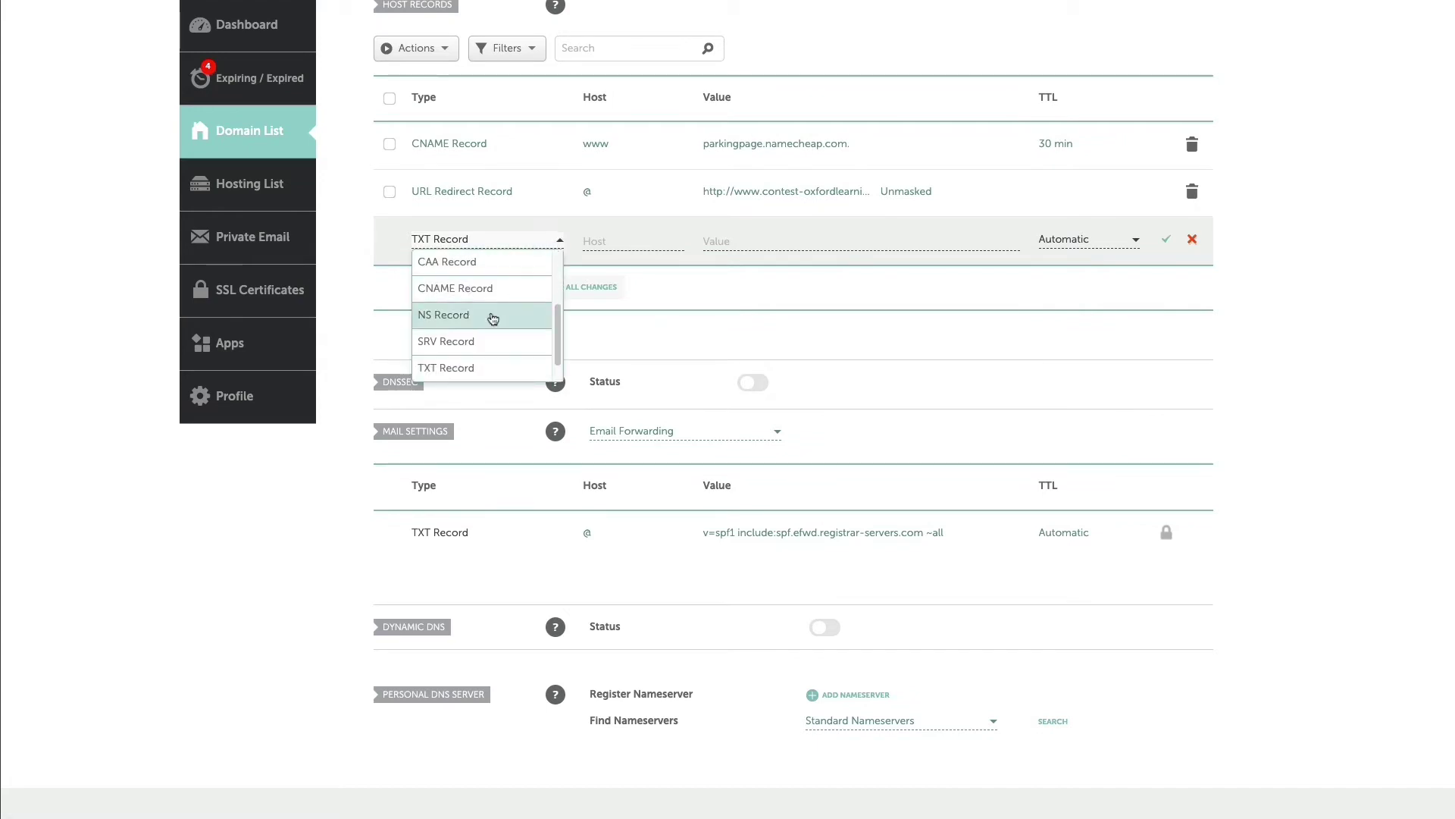
scroll(489, 311, "up", 3)
left_click(482, 264)
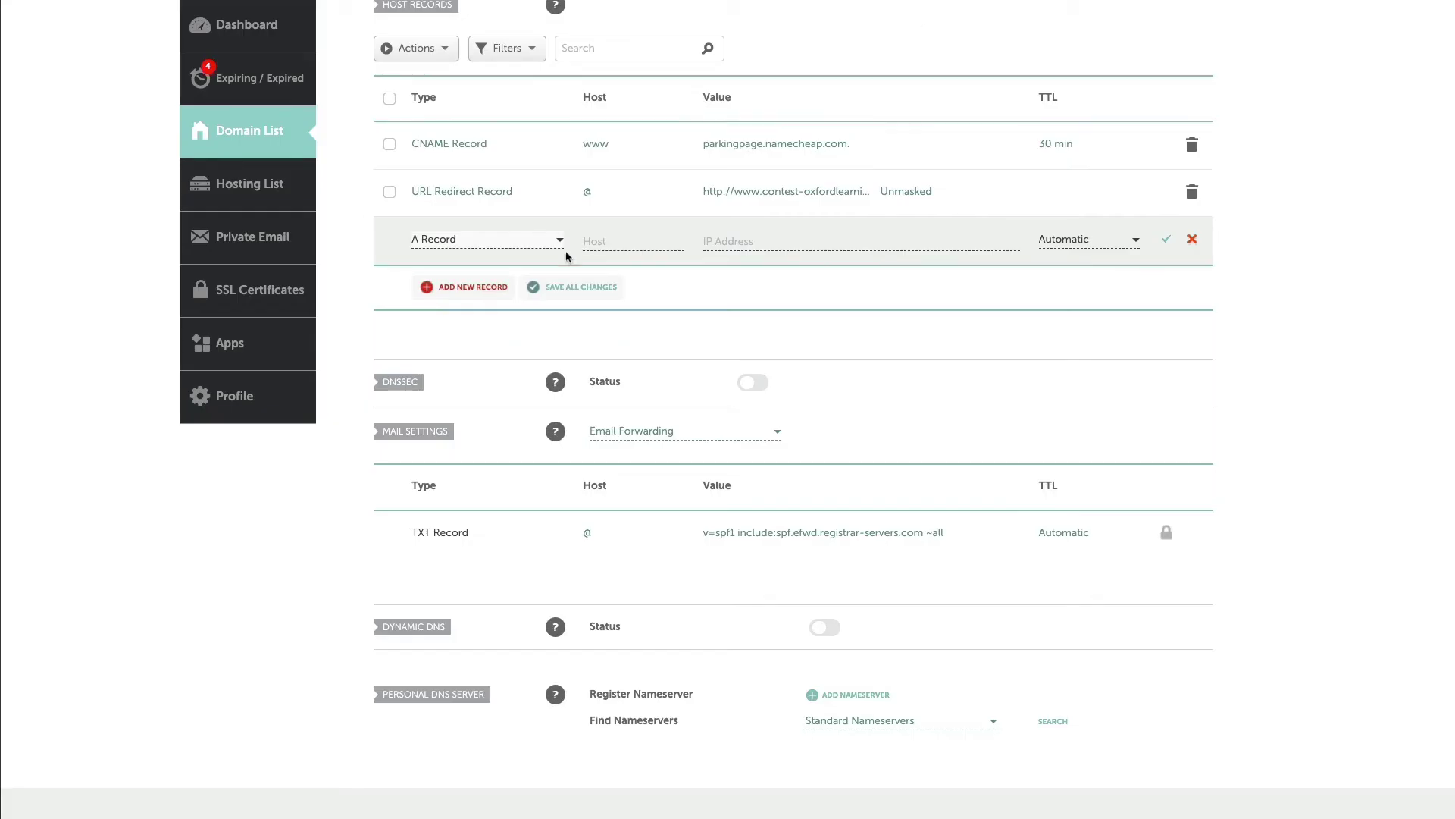
Set the A record's host to @ and IP to 34.68.234.4, then save it.
left_click(598, 241)
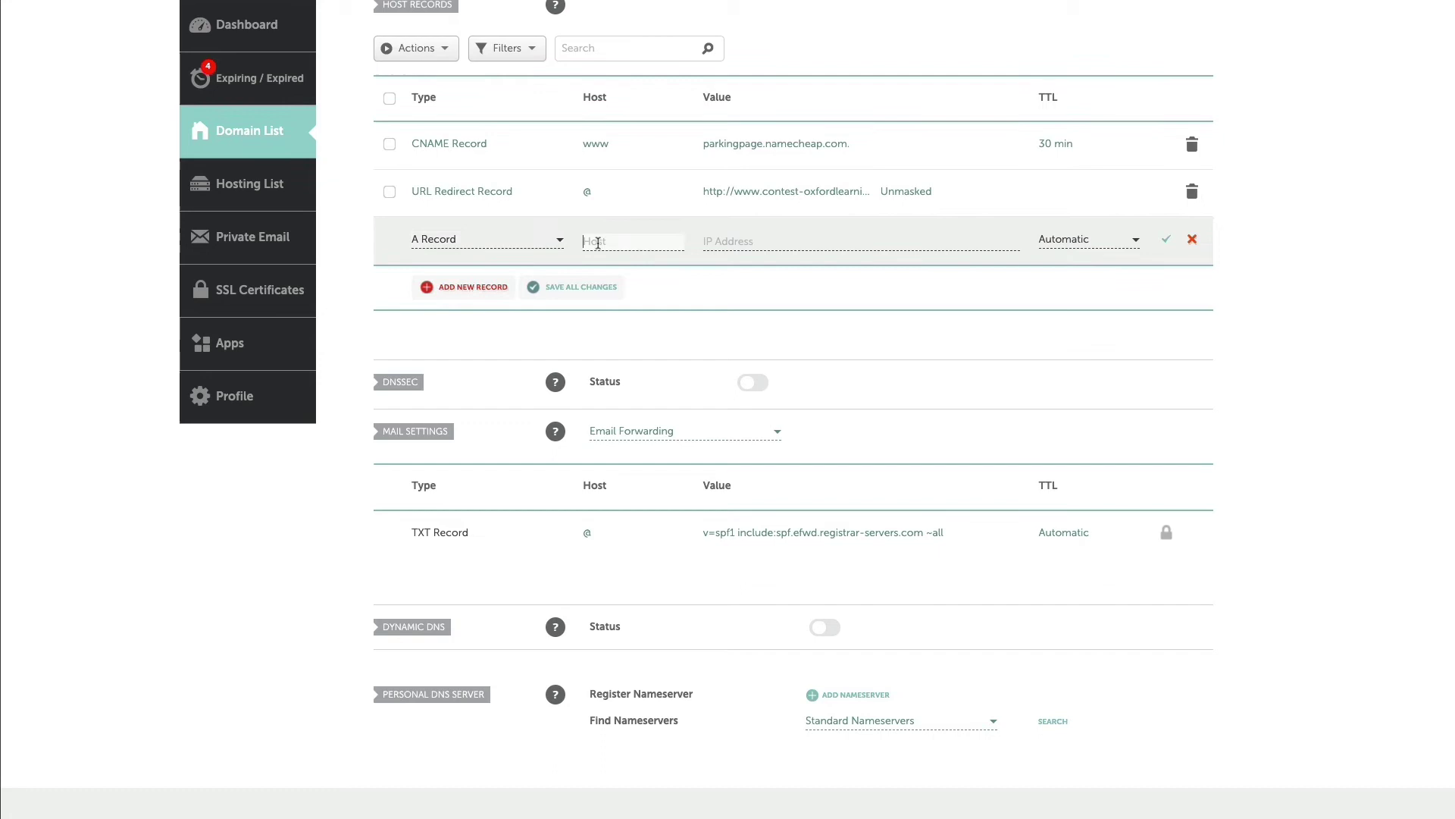
type("@")
left_click(738, 247)
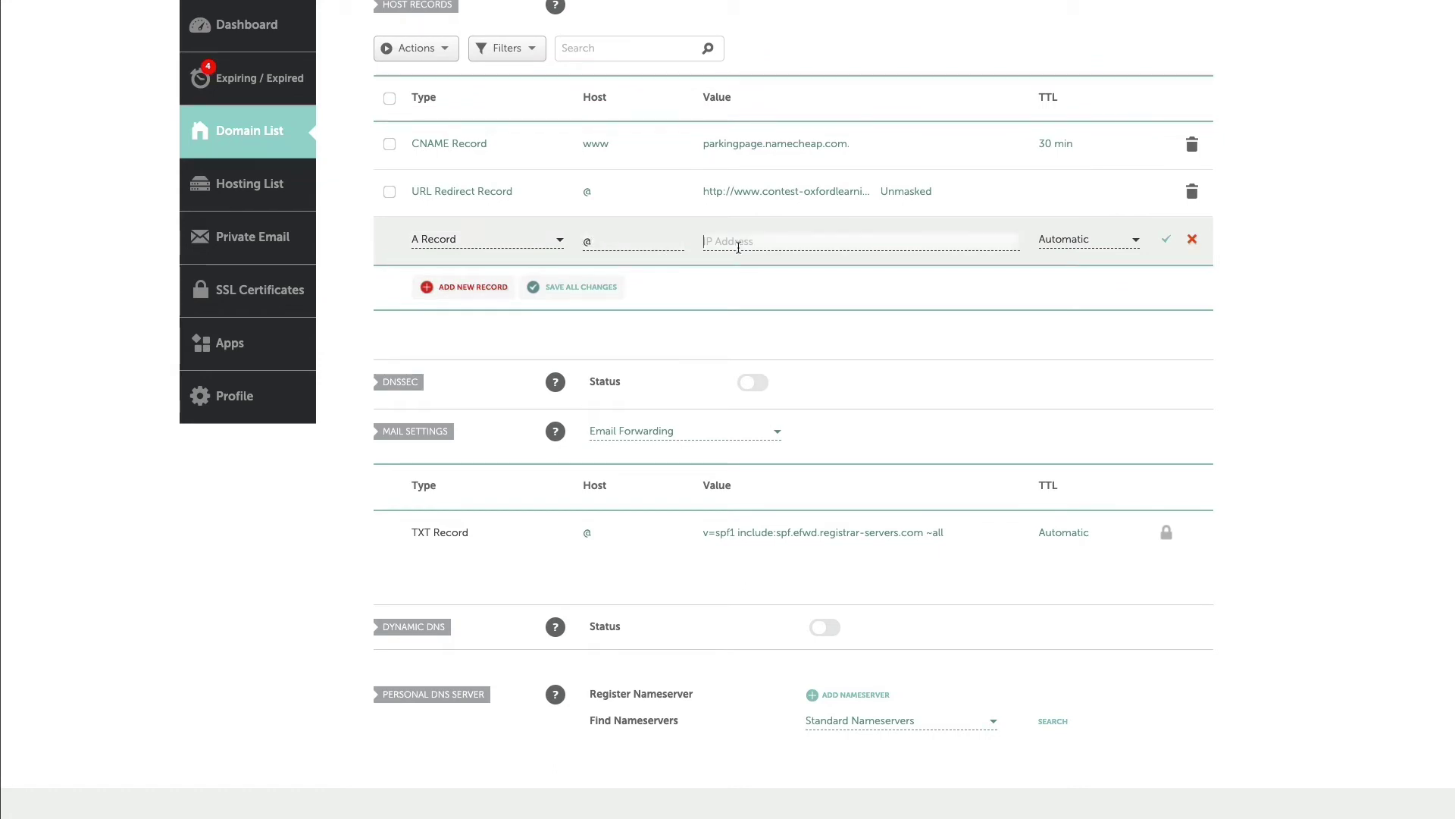
type("34.68.234.4")
left_click(1165, 242)
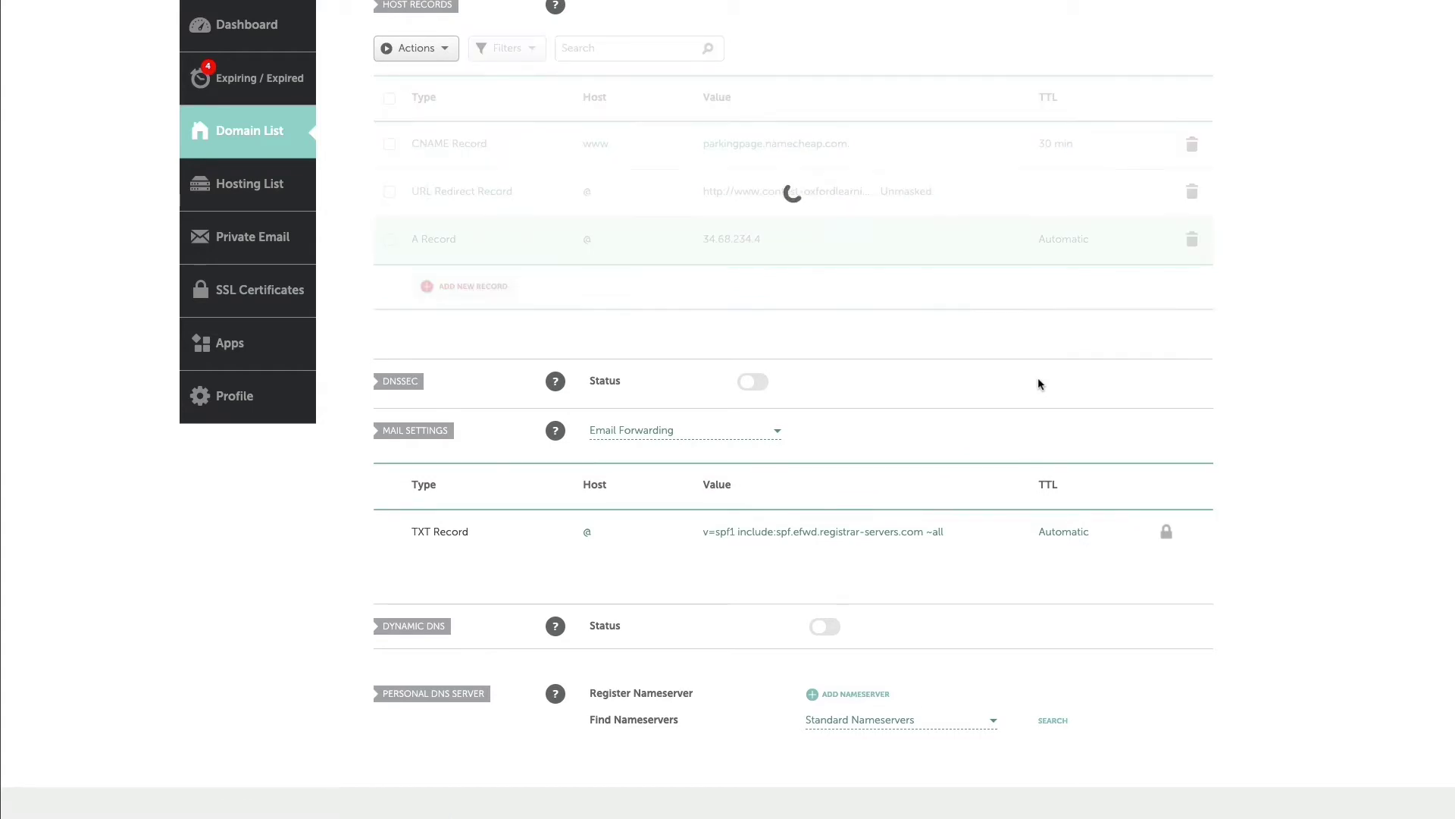
Add and save a www CNAME record targeting flash.funnels.msgsndr.com.
left_click(453, 196)
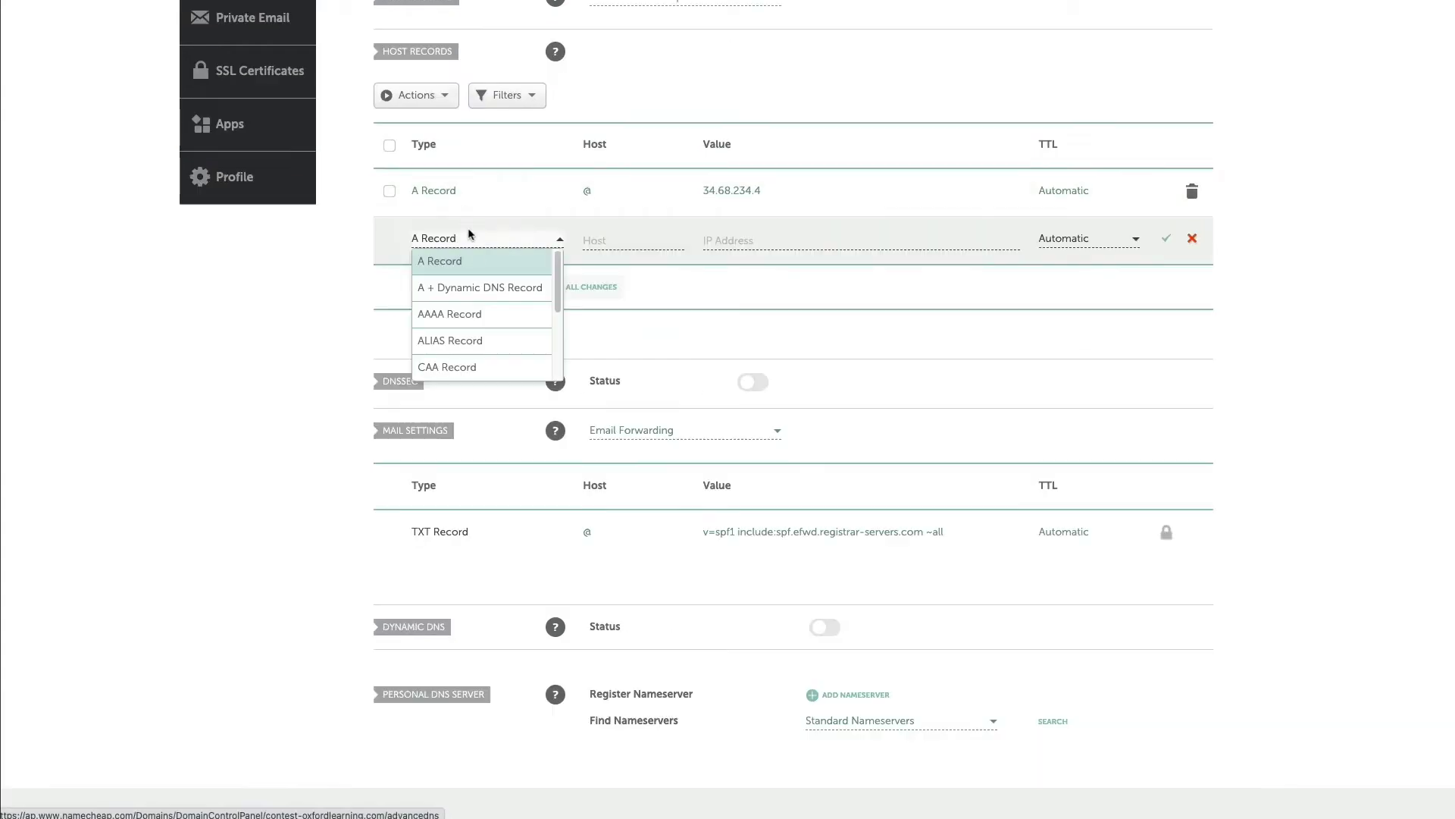
scroll(456, 332, "down", 2)
left_click(456, 348)
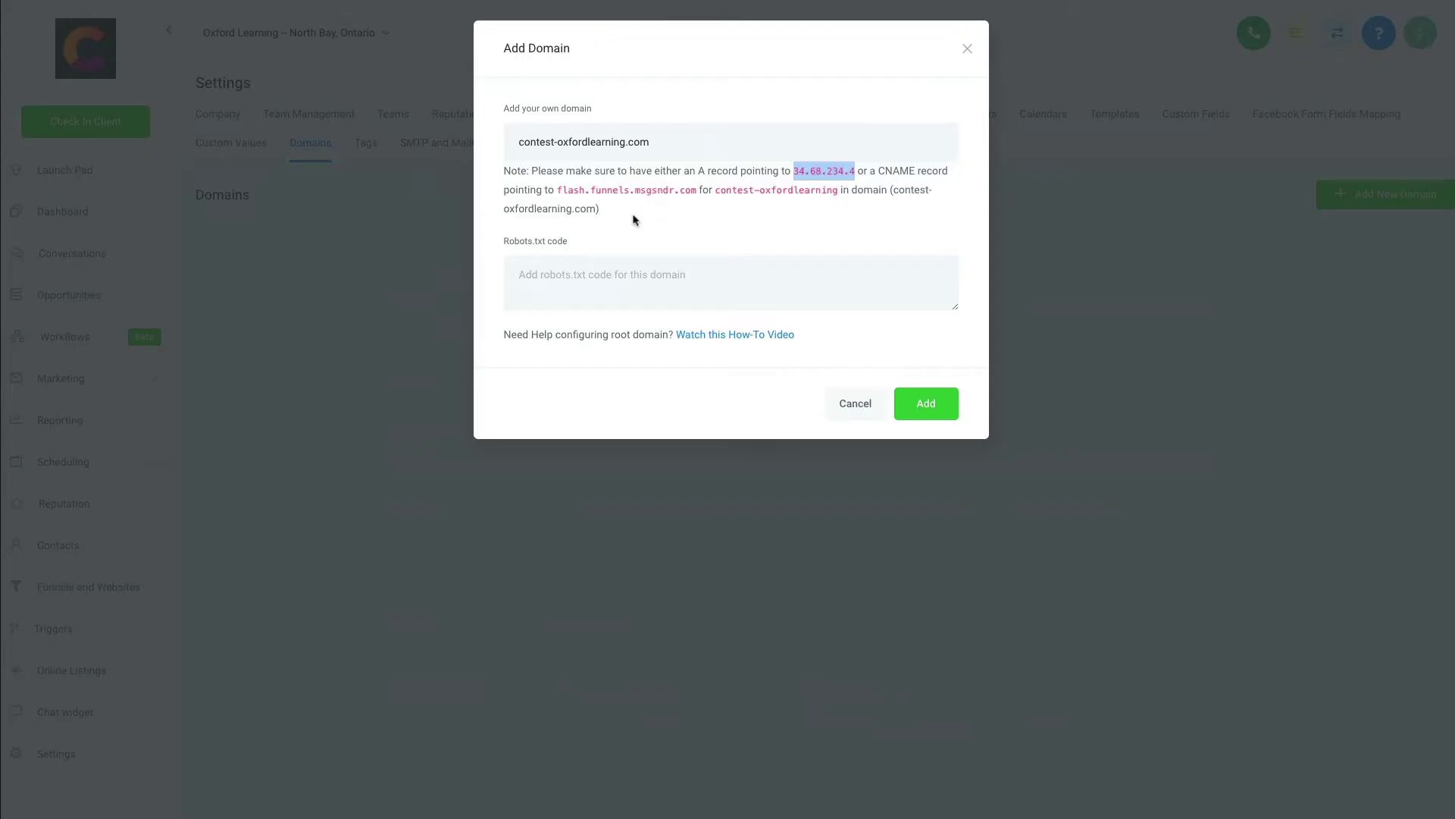
left_click(635, 220)
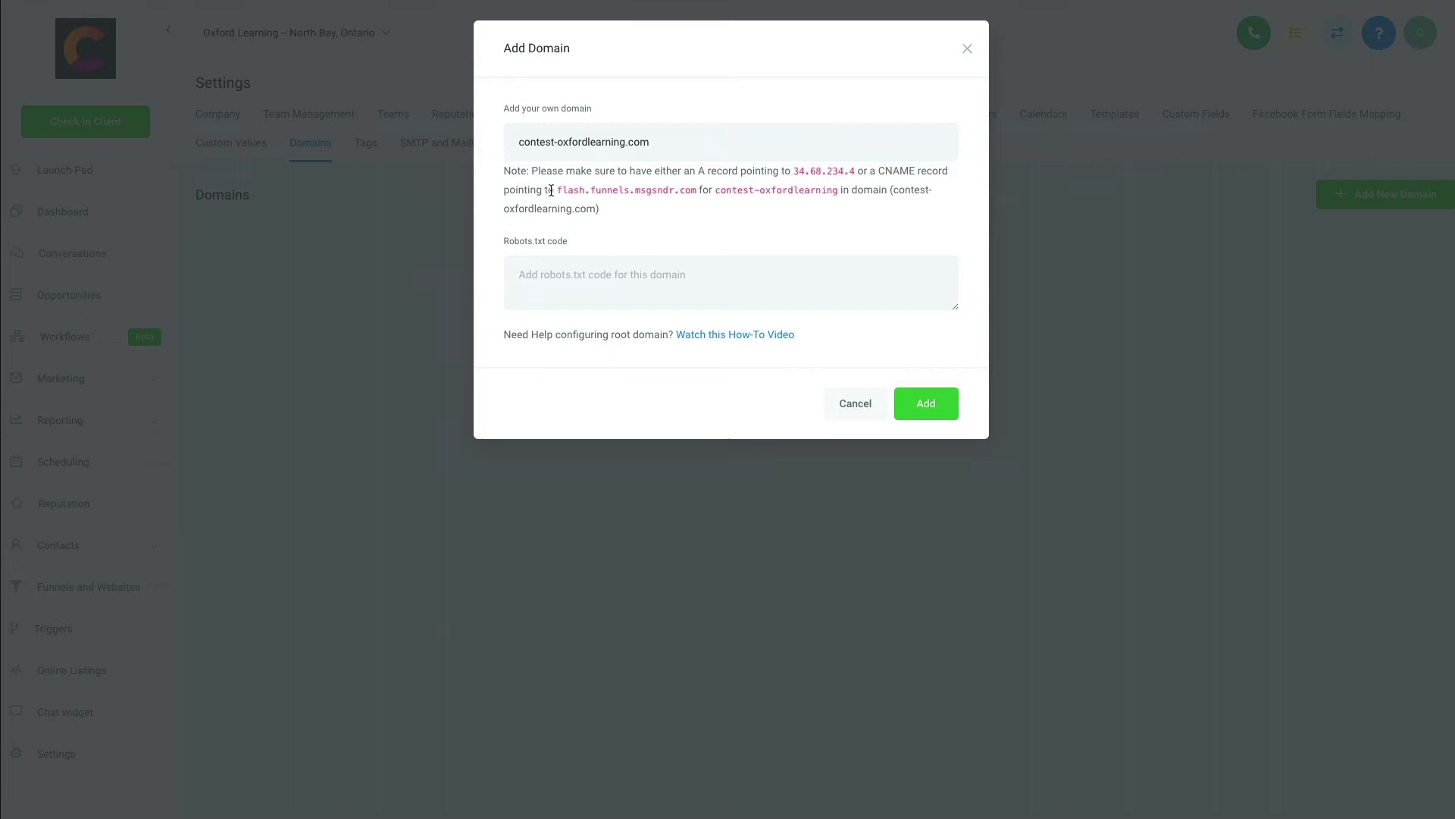
left_click_drag(556, 191, 694, 192)
key("ctrl+c")
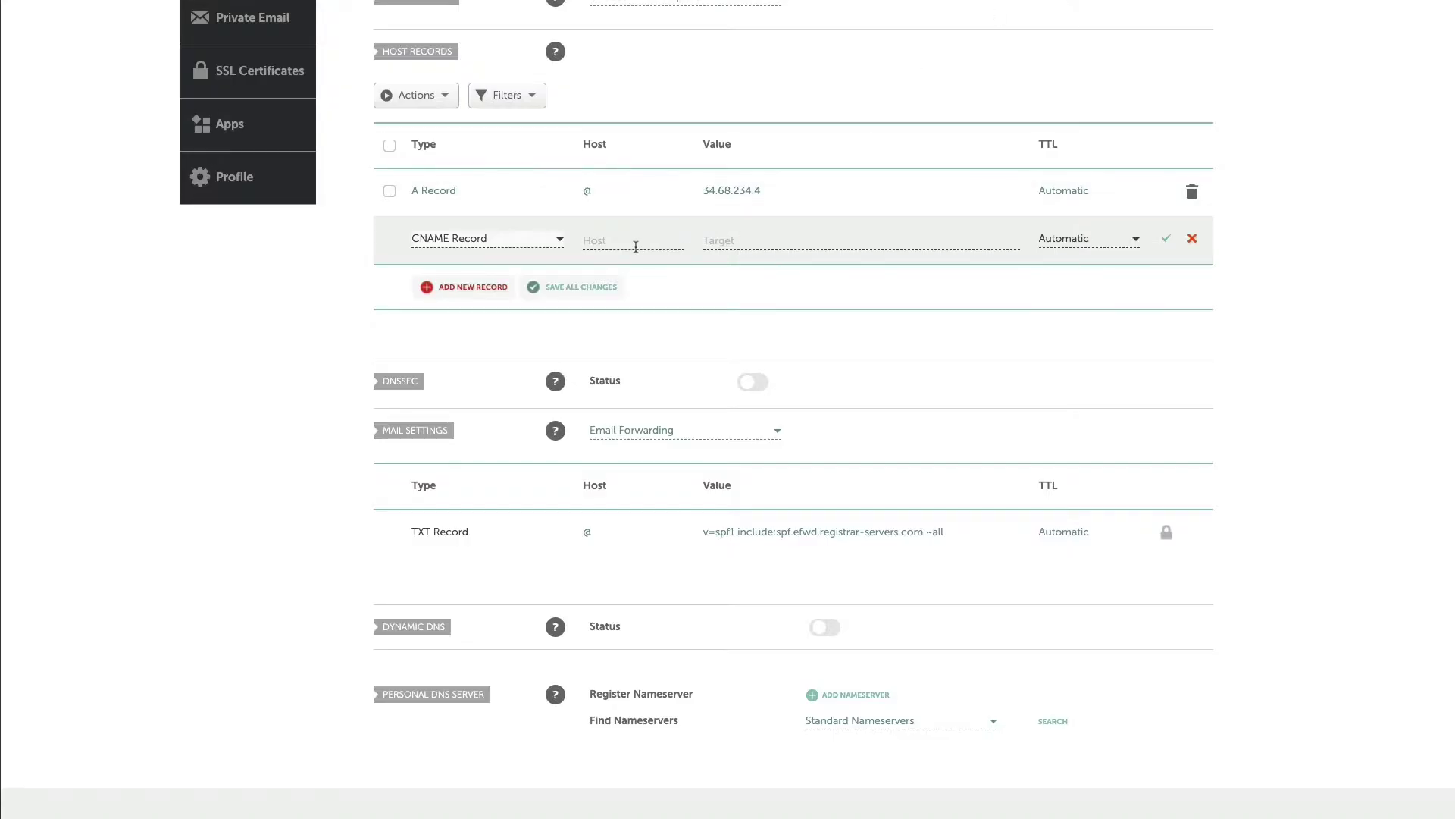
left_click(635, 243)
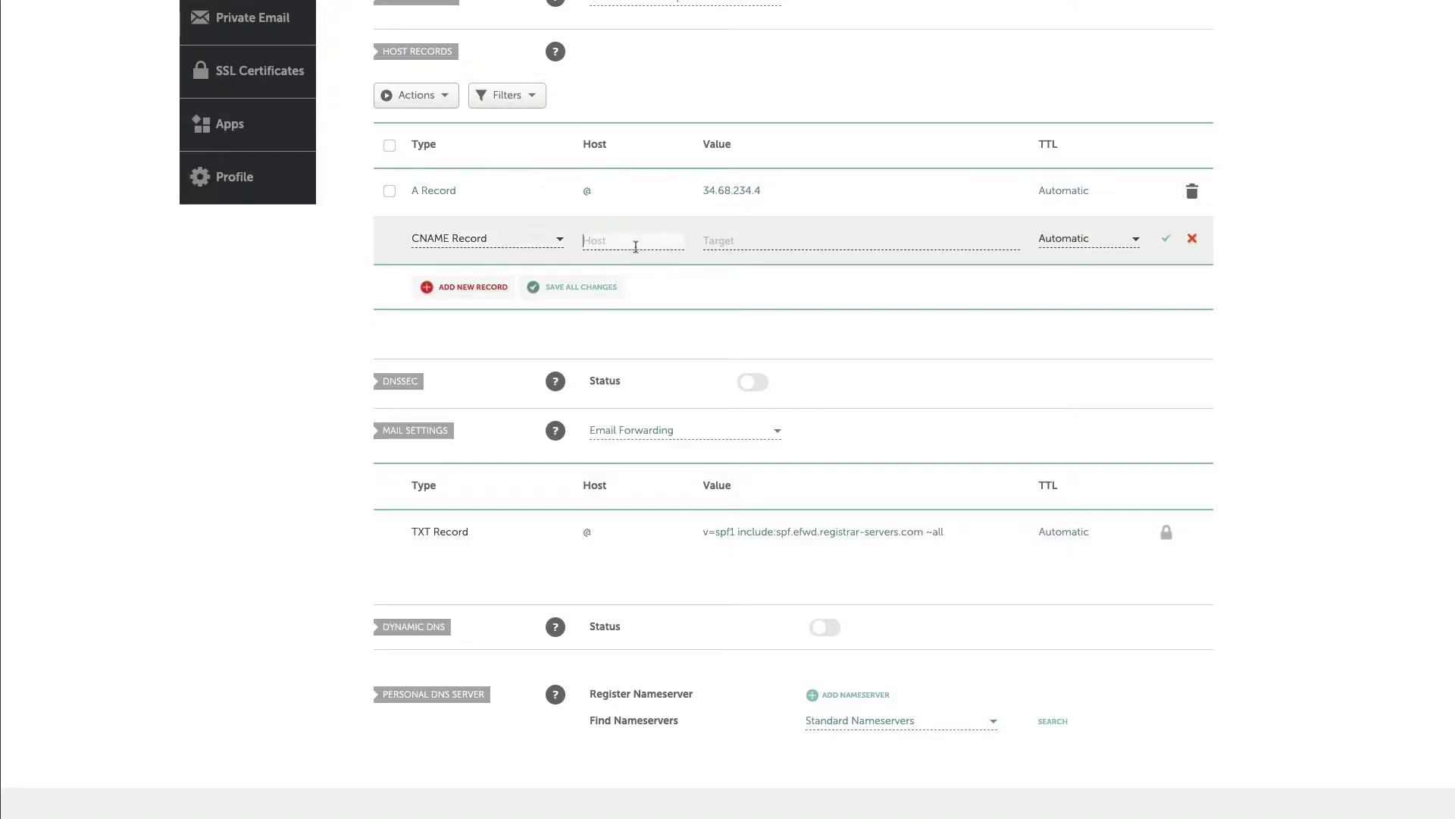
type("www")
left_click(726, 240)
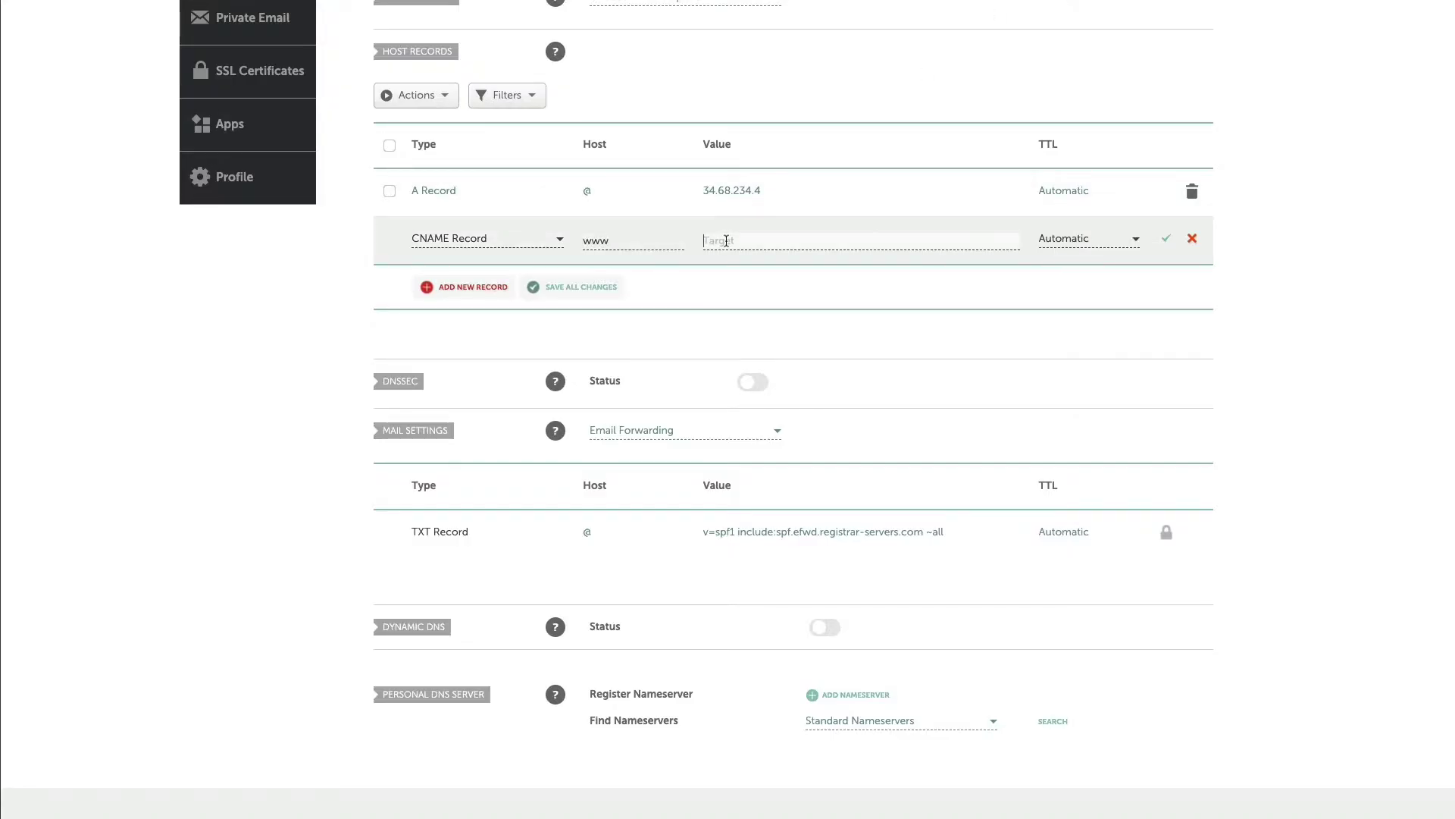
key("ctrl+v")
left_click(1162, 242)
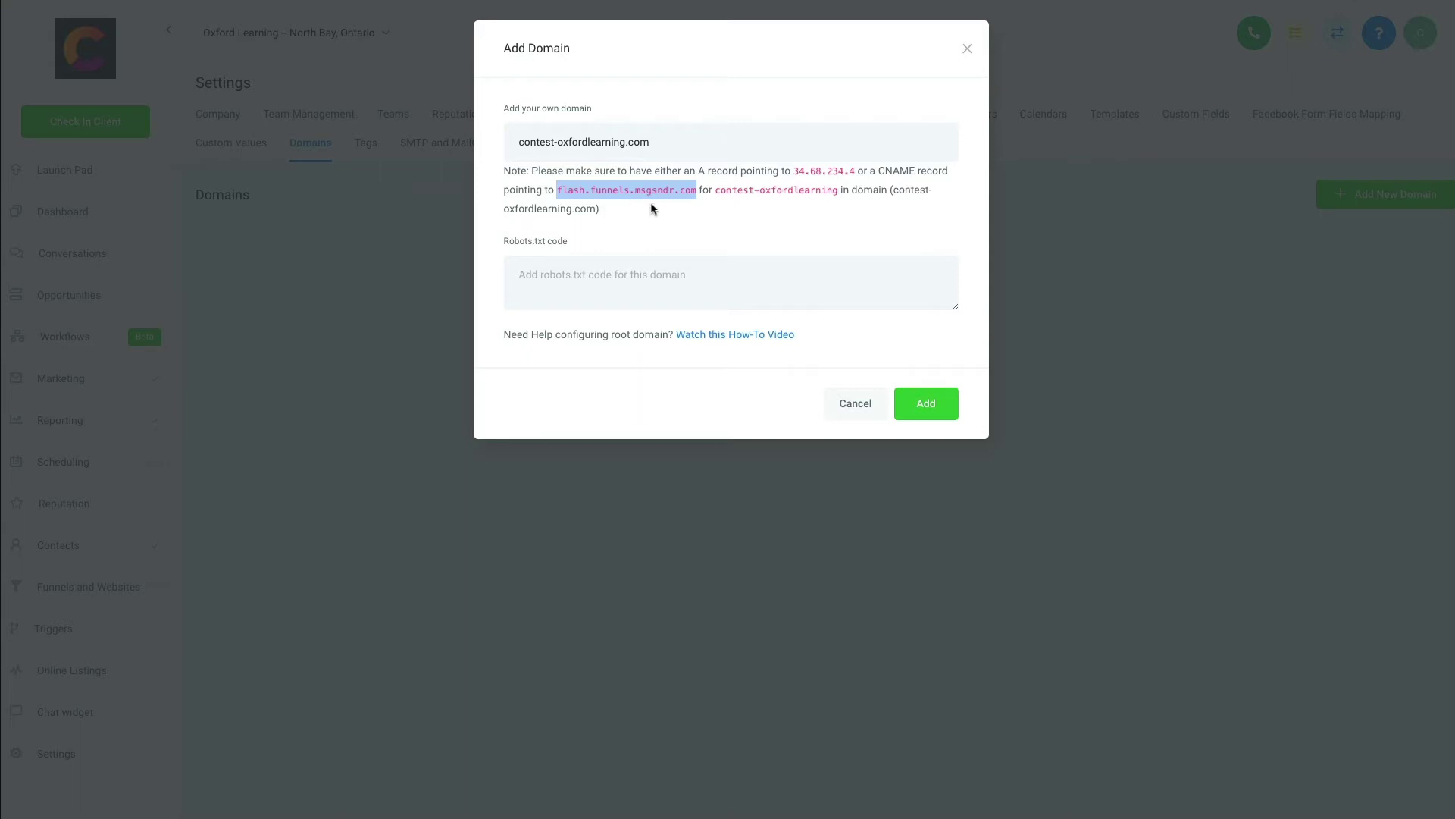
Add contest-oxfordlearning.com and link it to the Oxford Learning Contest funnel.
left_click(656, 227)
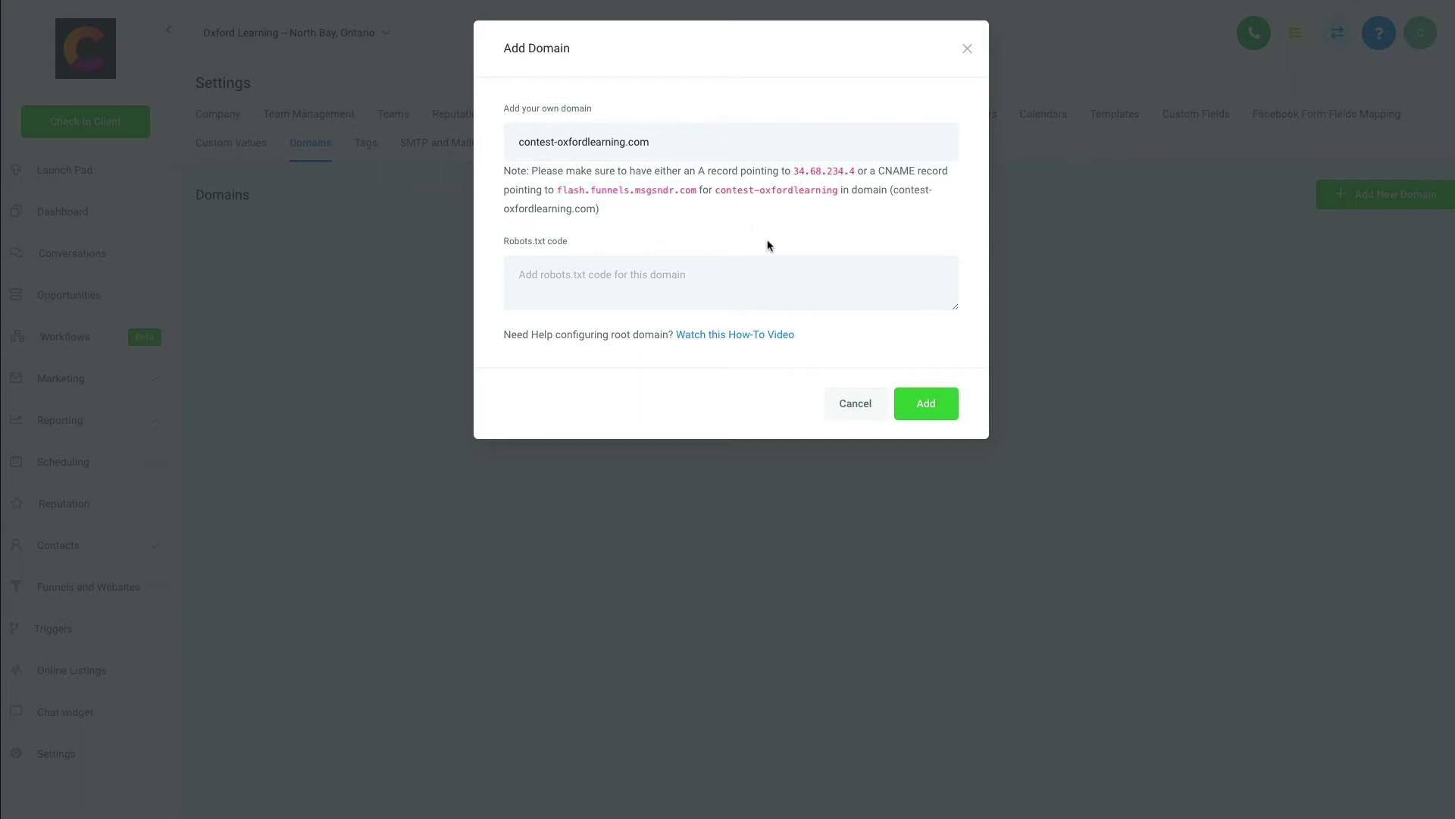
left_click(934, 404)
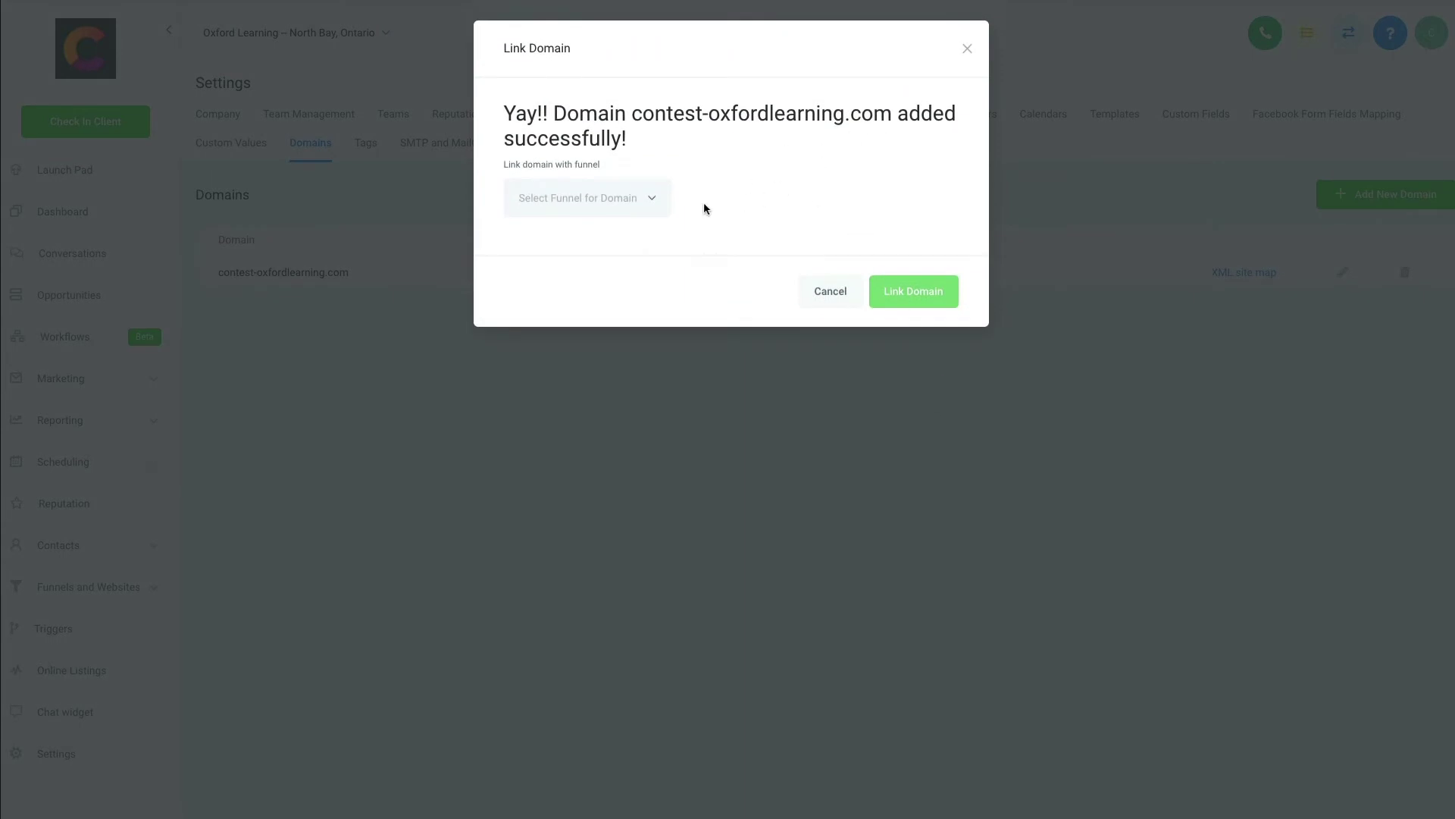
left_click(647, 203)
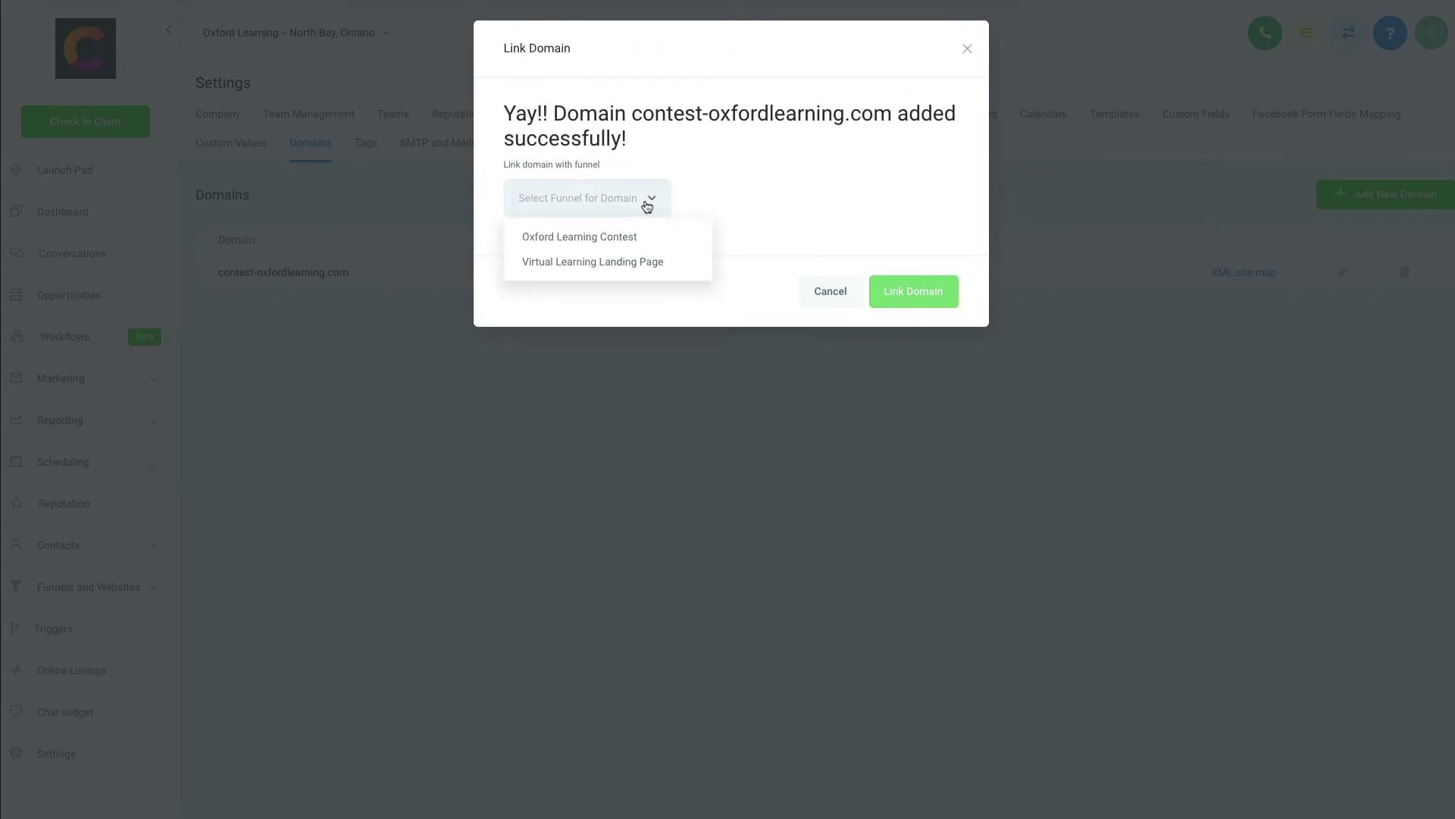
left_click(624, 248)
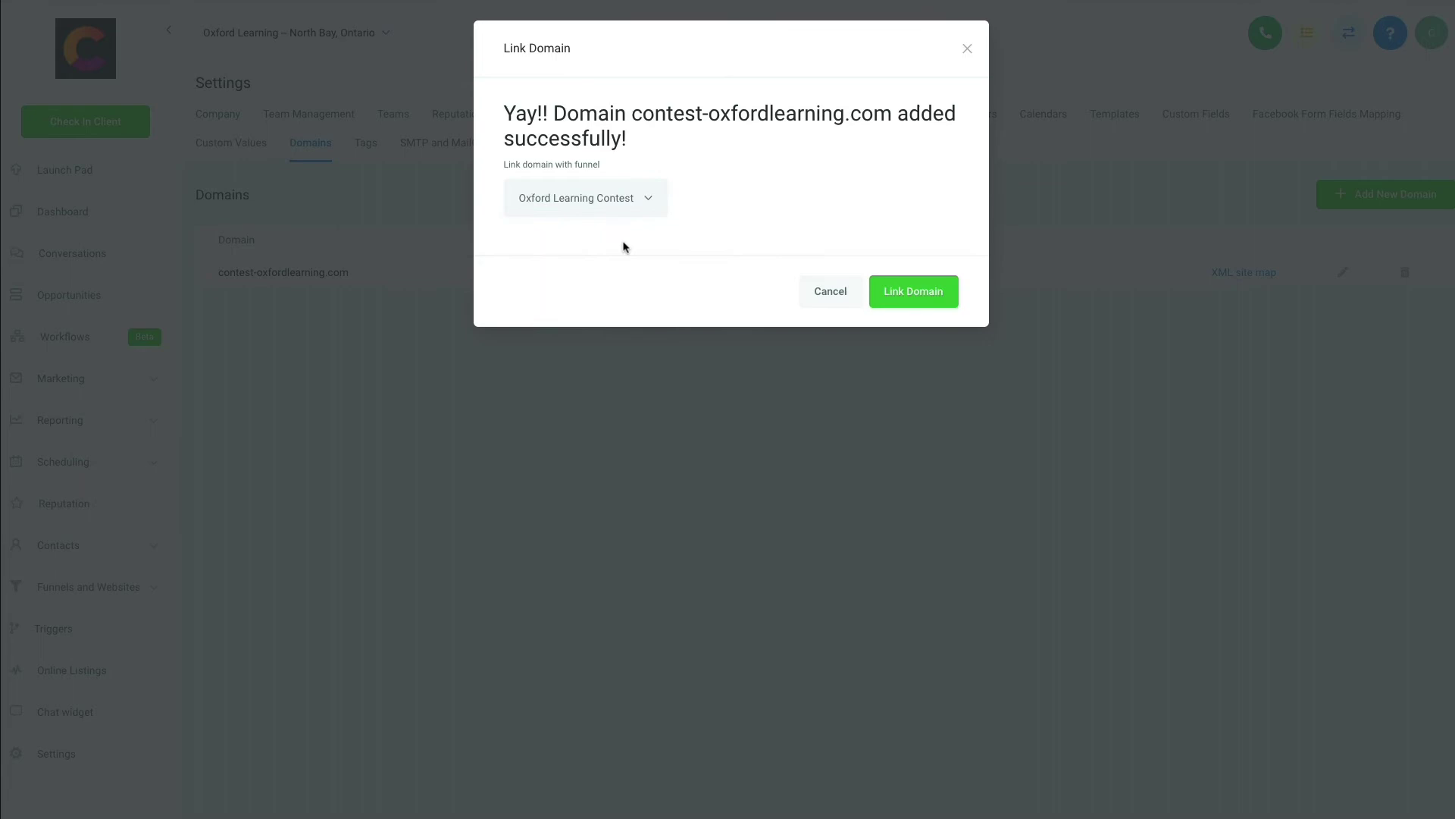
left_click(916, 296)
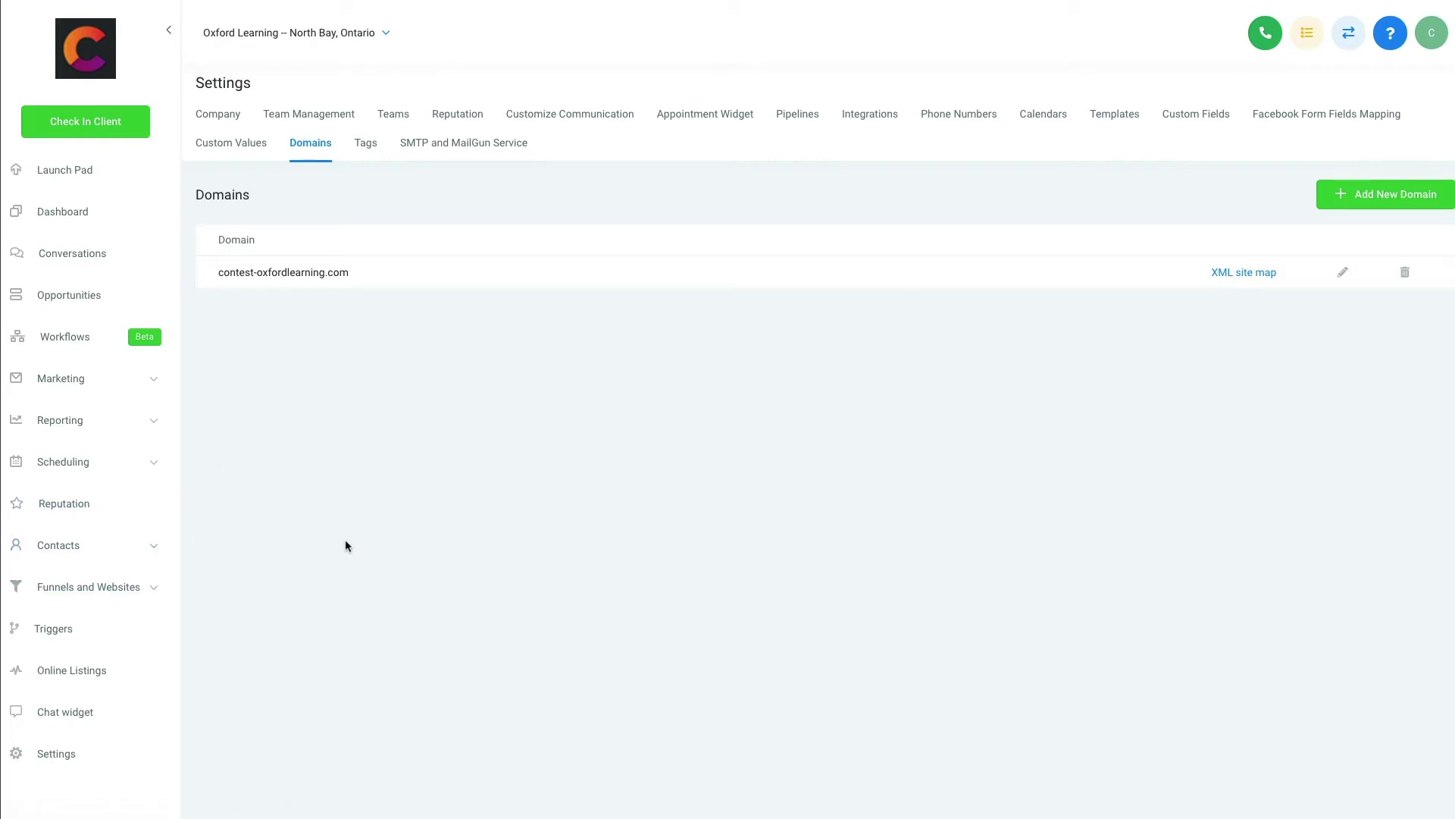
Change the Oxford Learning Contest funnel's path from /OxfordLearningContest to /optin and save.
left_click(78, 589)
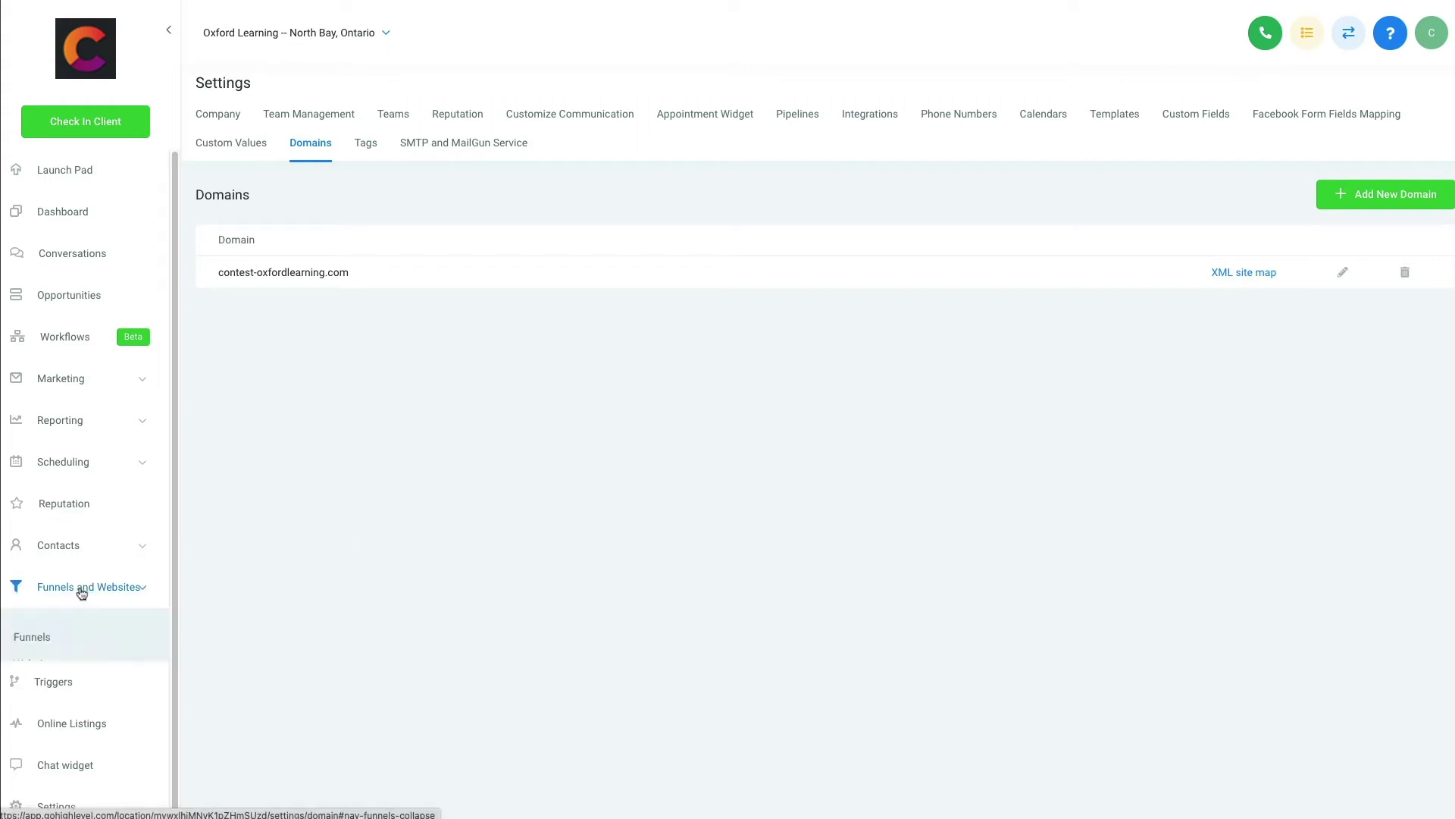
left_click(34, 637)
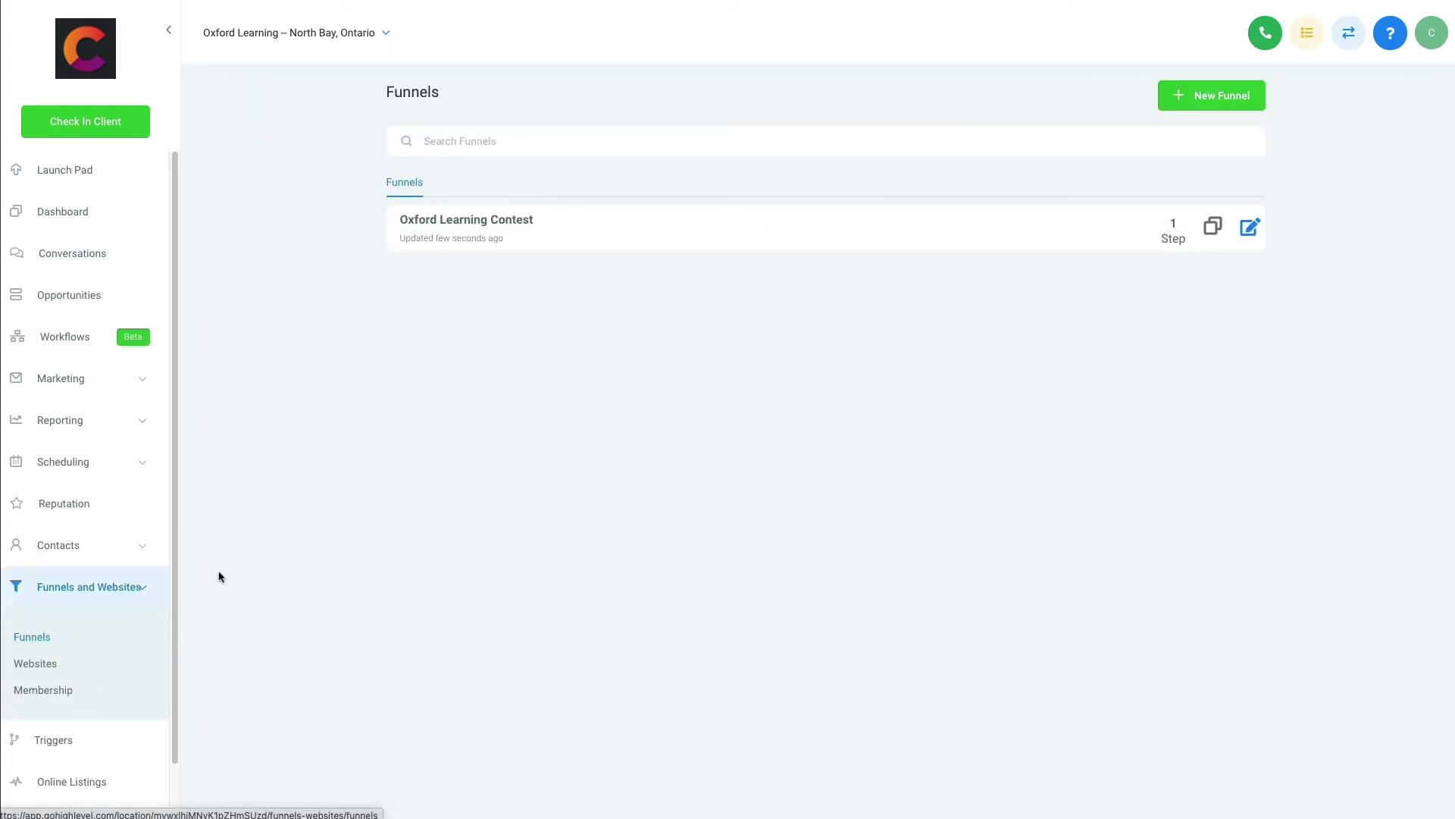
left_click(496, 227)
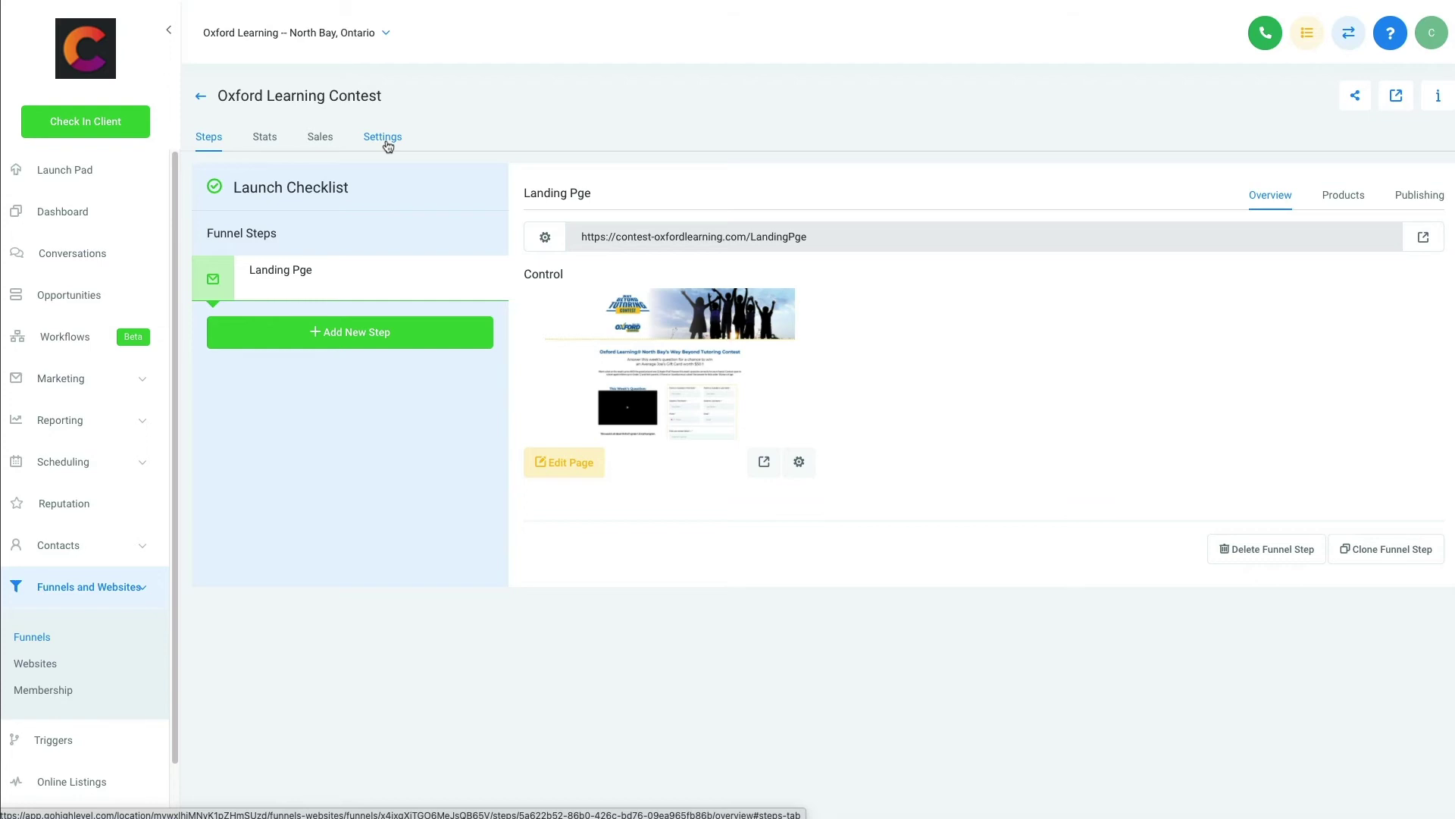
left_click(387, 144)
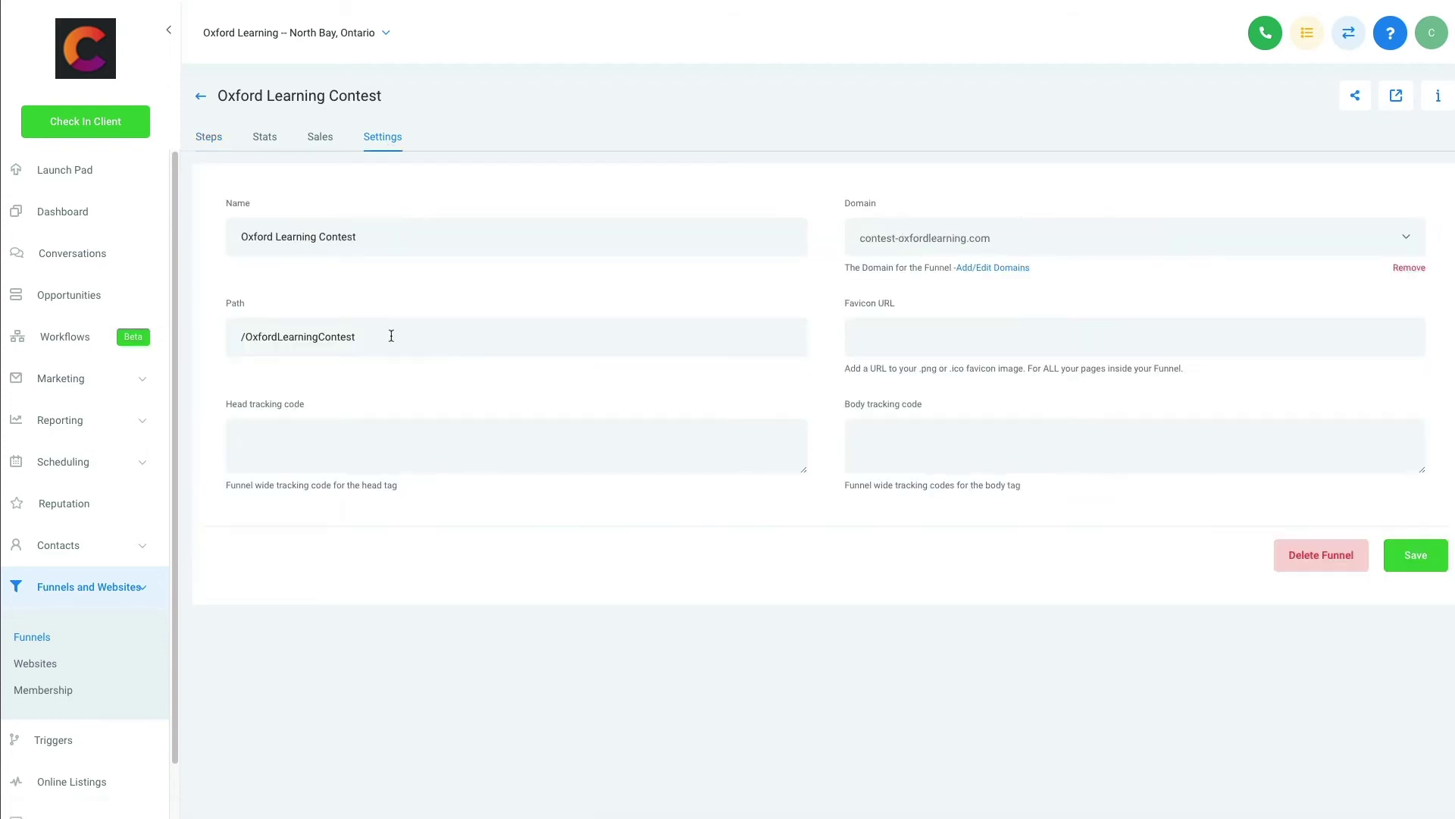
left_click_drag(392, 336, 250, 337)
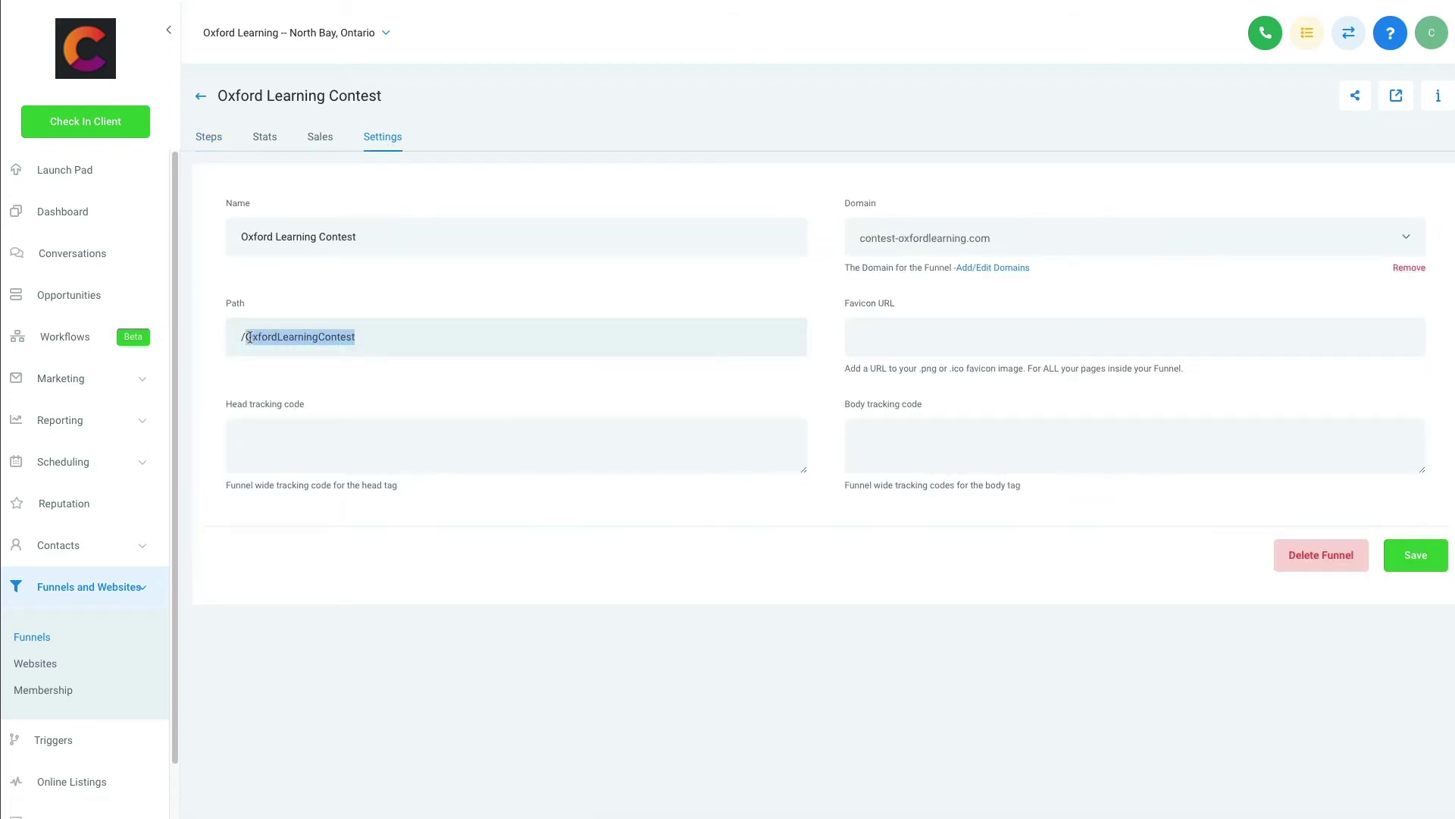
type("optin")
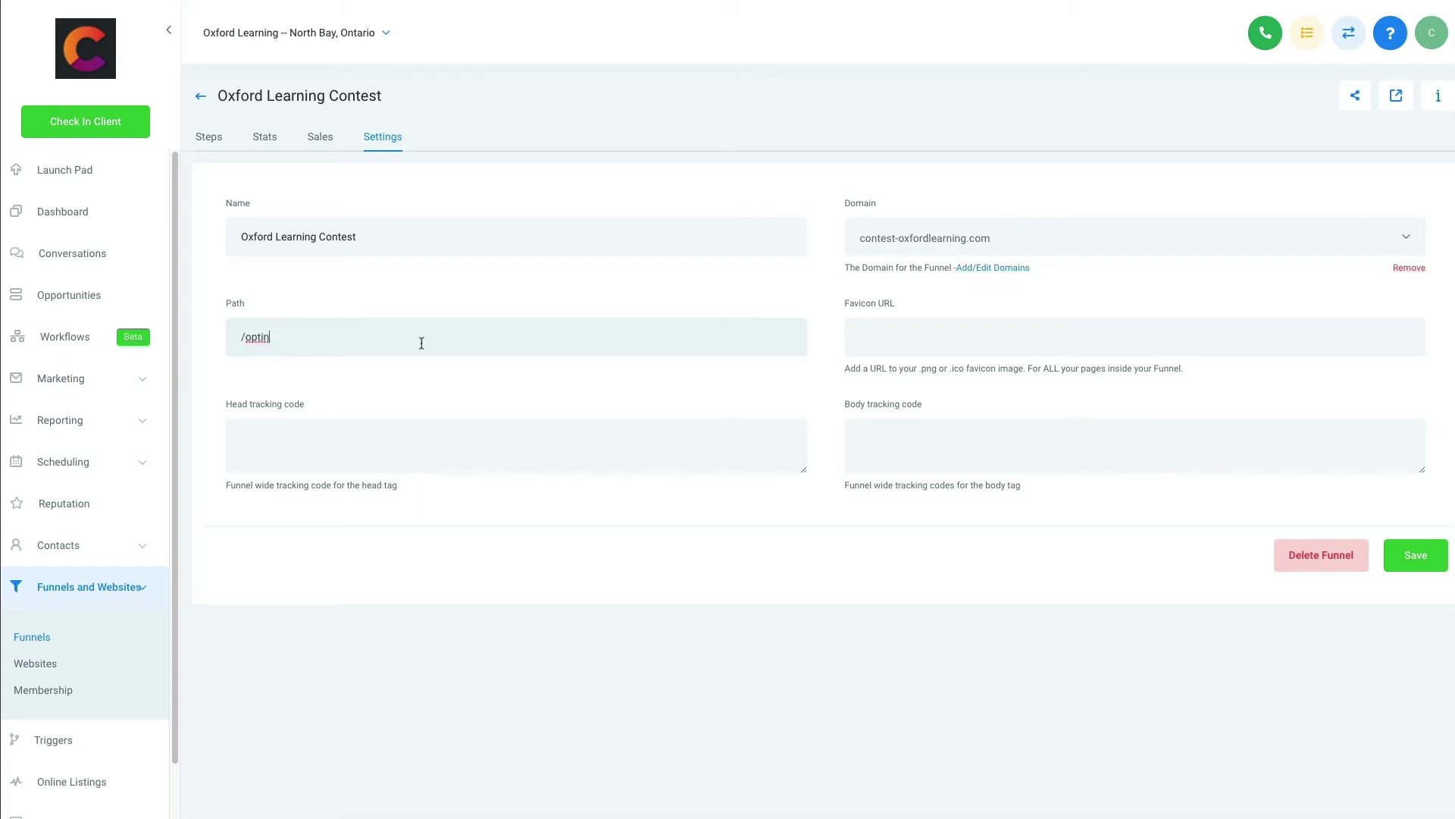
left_click(1410, 556)
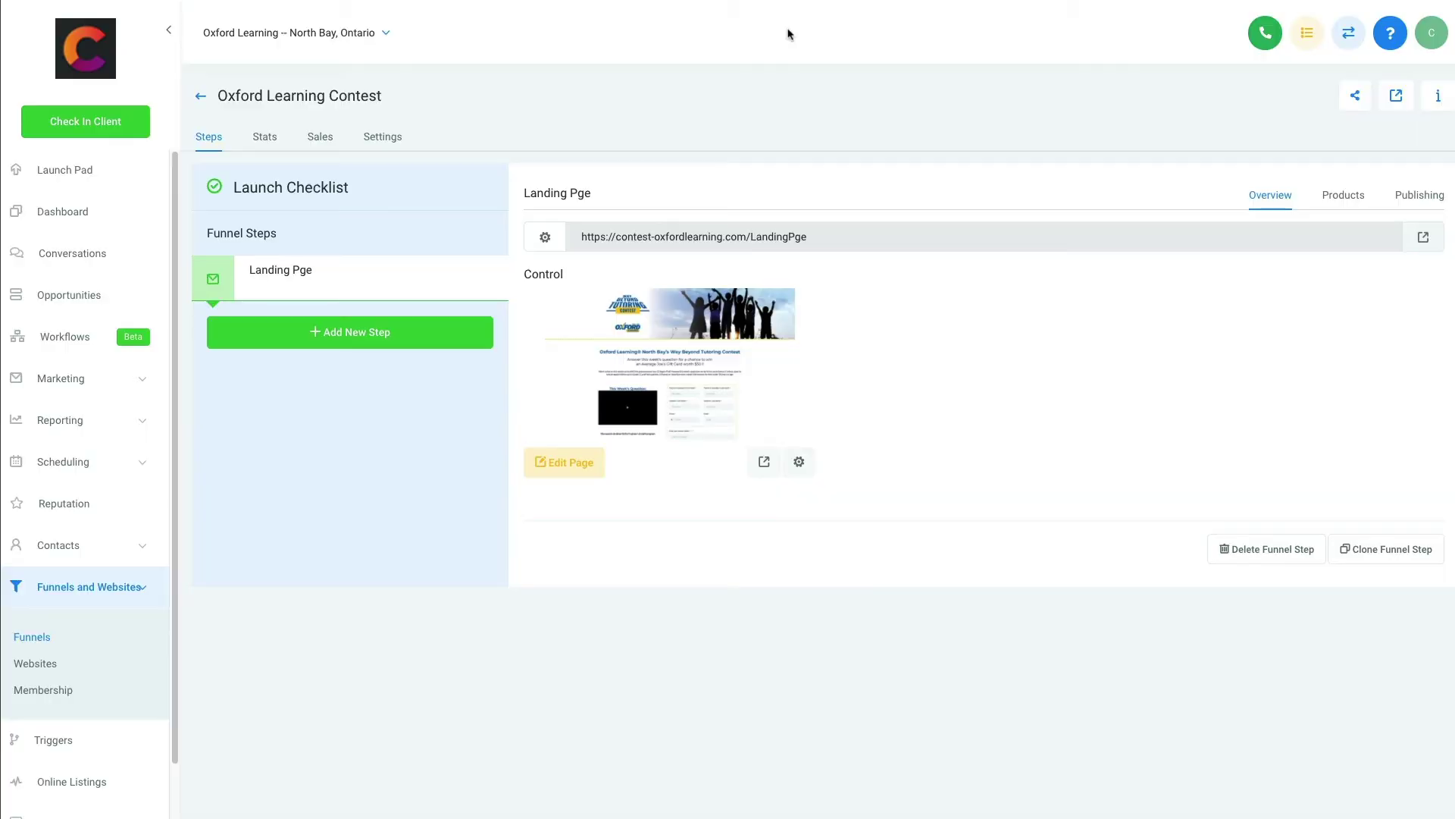
Replace the Landing Pge step's path with /optin and update the page.
left_click(802, 462)
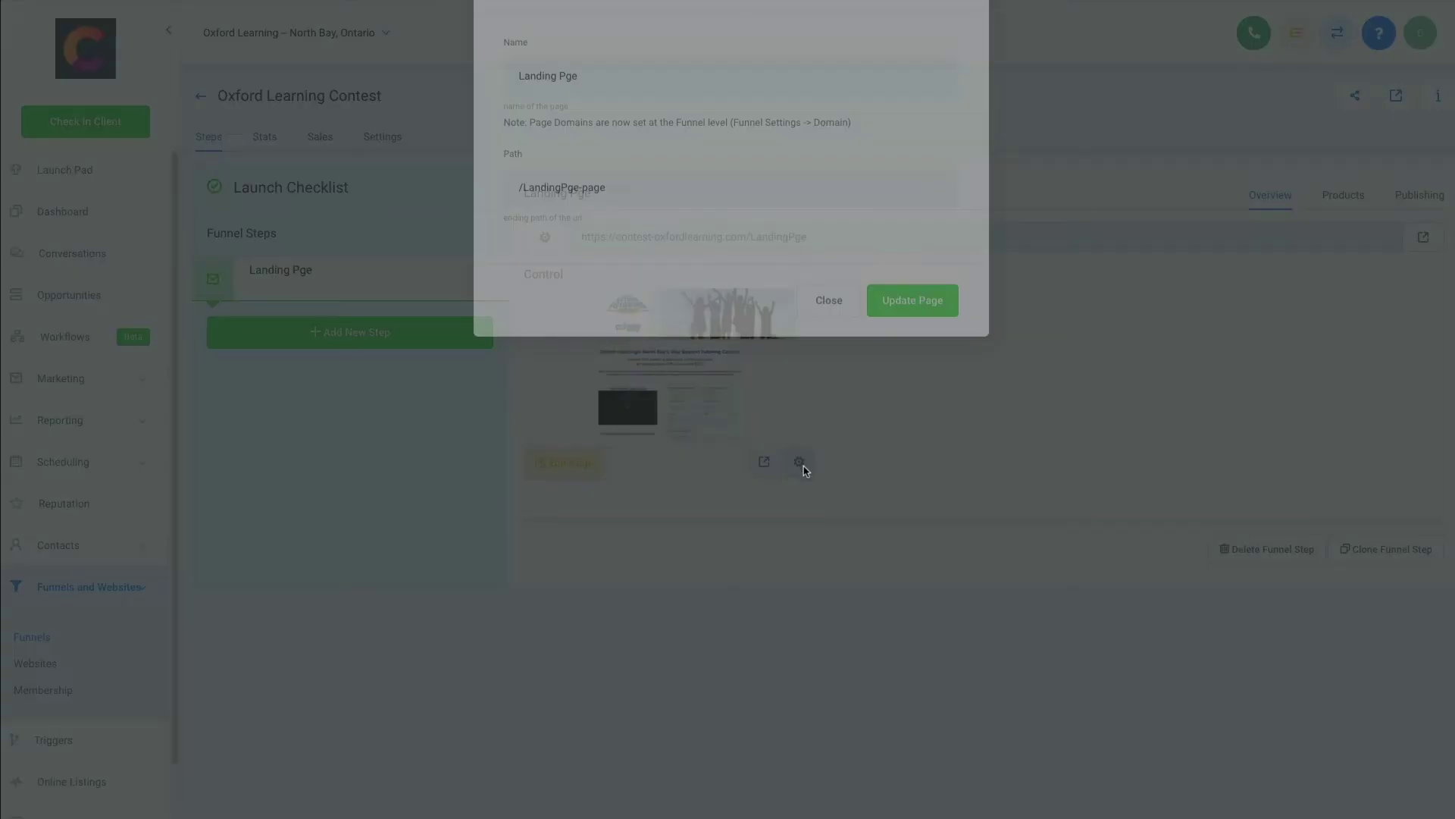
left_click_drag(624, 254, 520, 255)
type("optin")
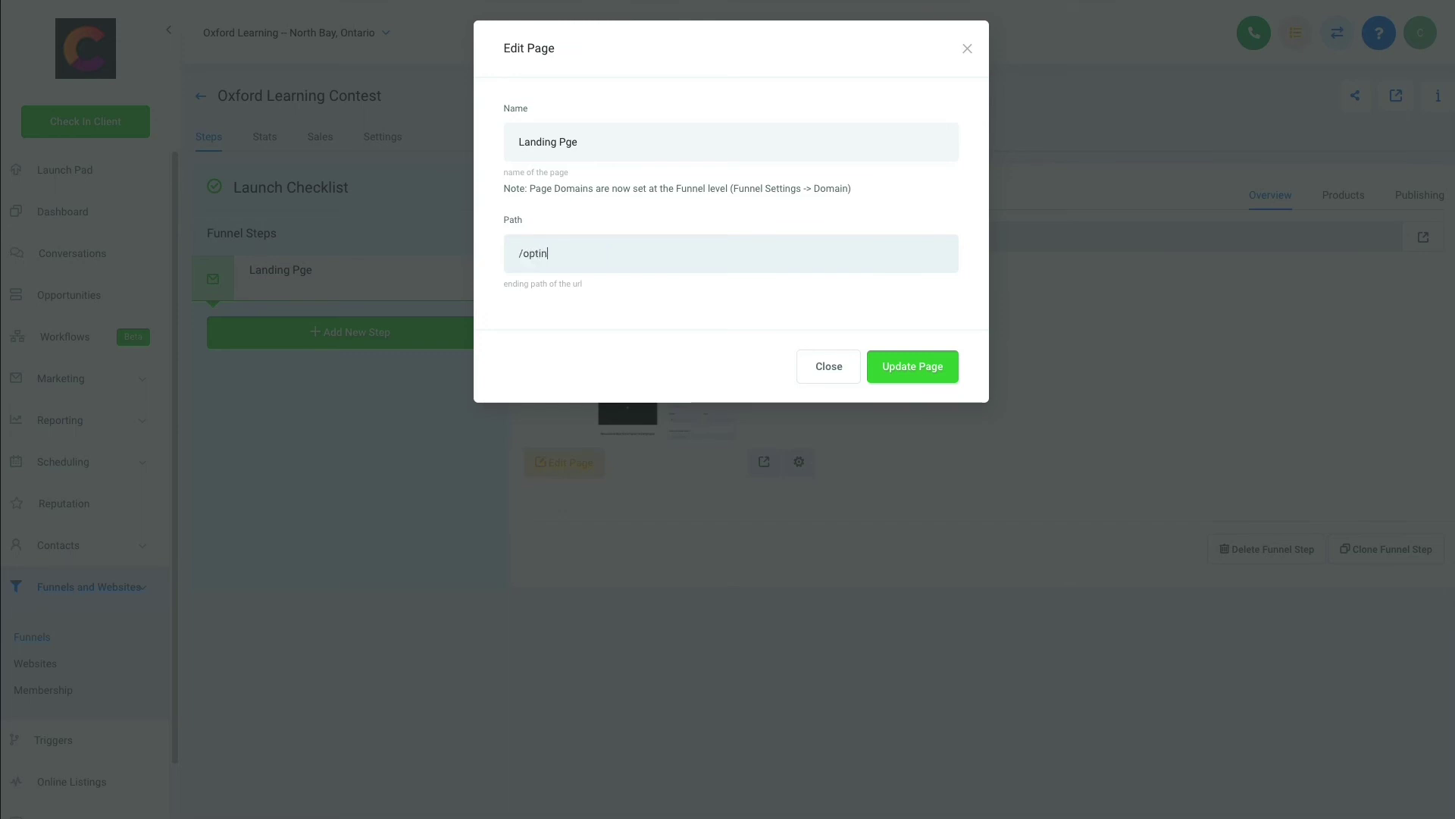
left_click(918, 370)
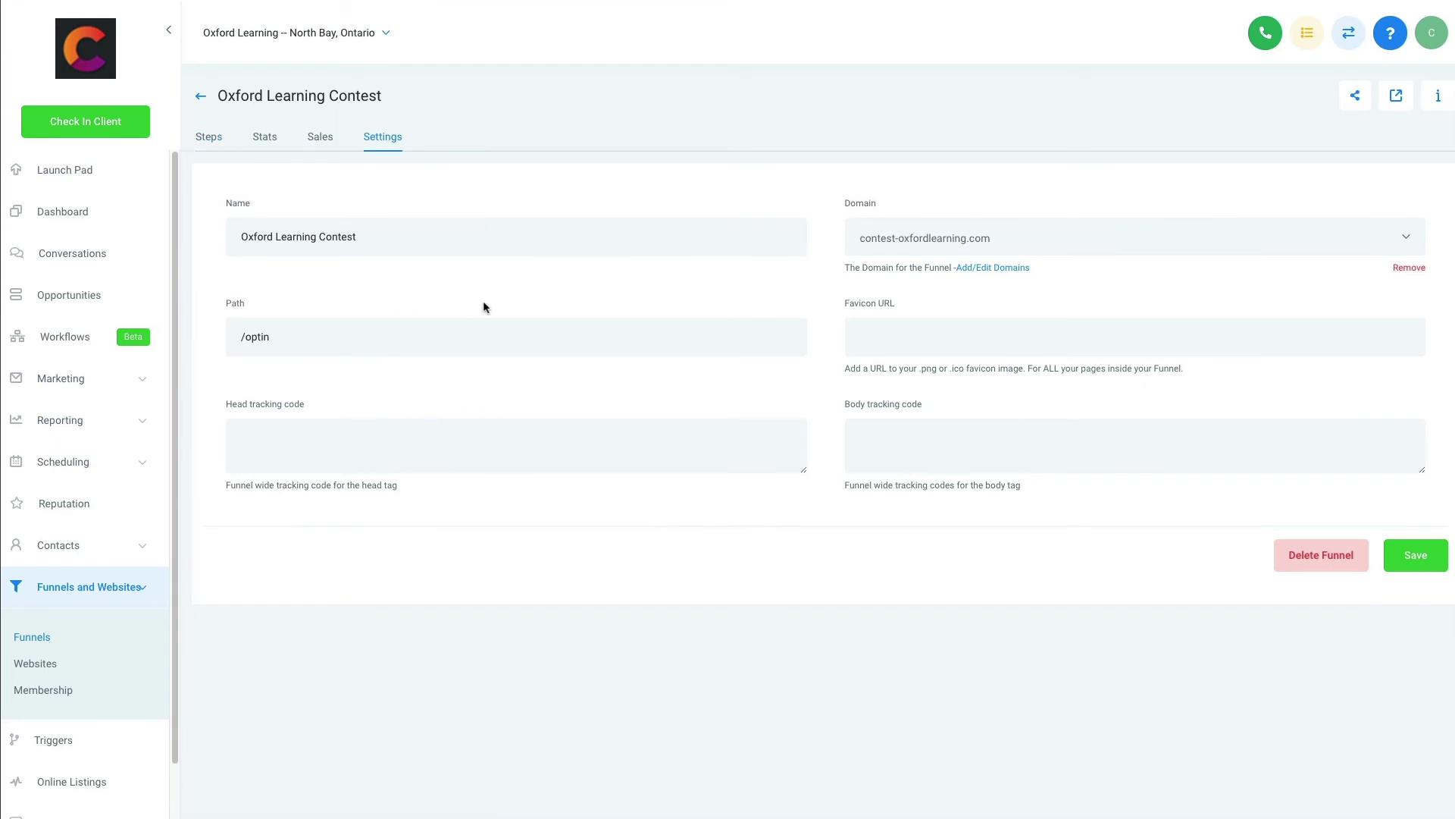
Reopen the Oxford Learning Contest funnel and check the Landing Pge step's path.
left_click(201, 96)
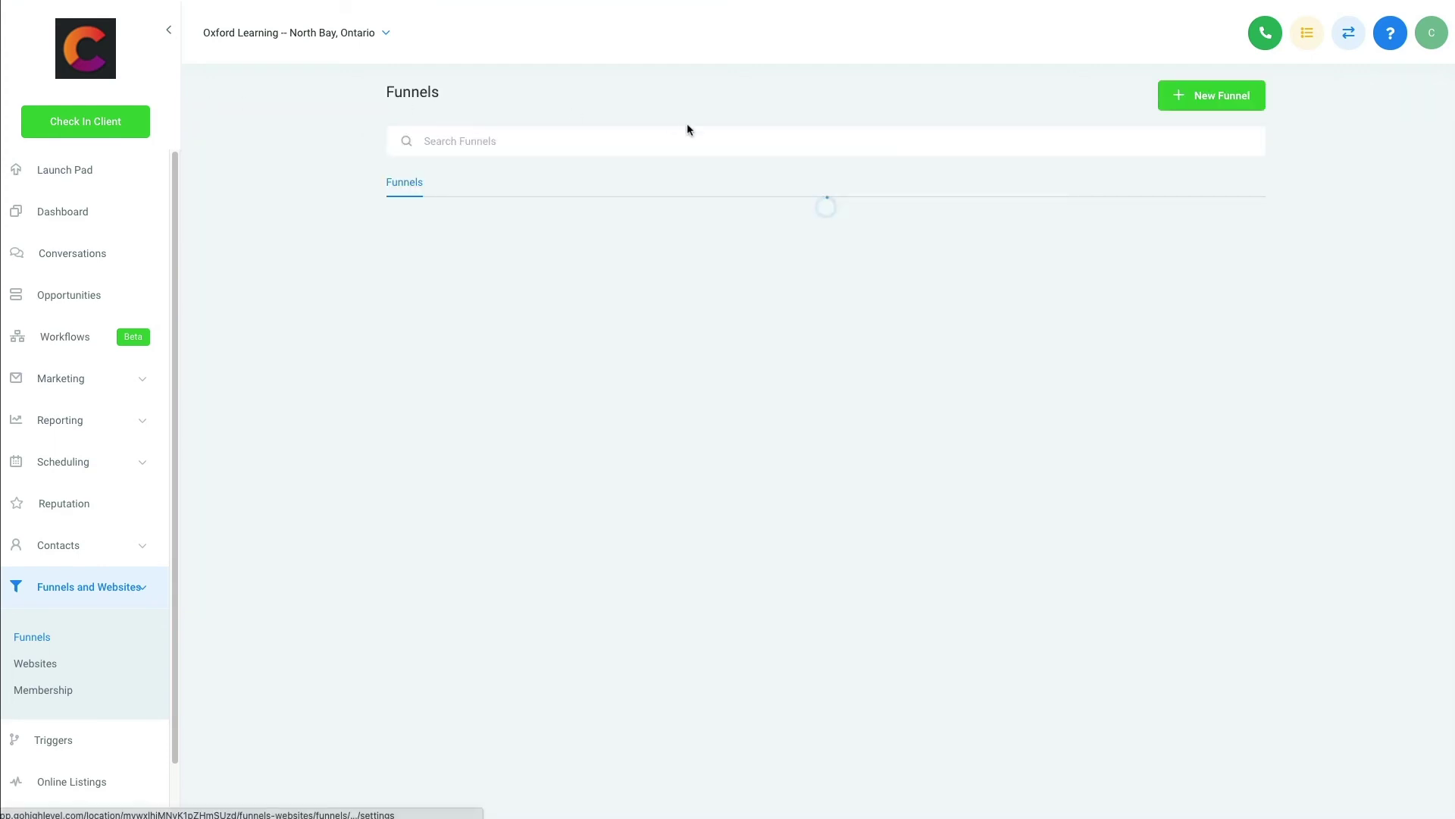
left_click(526, 223)
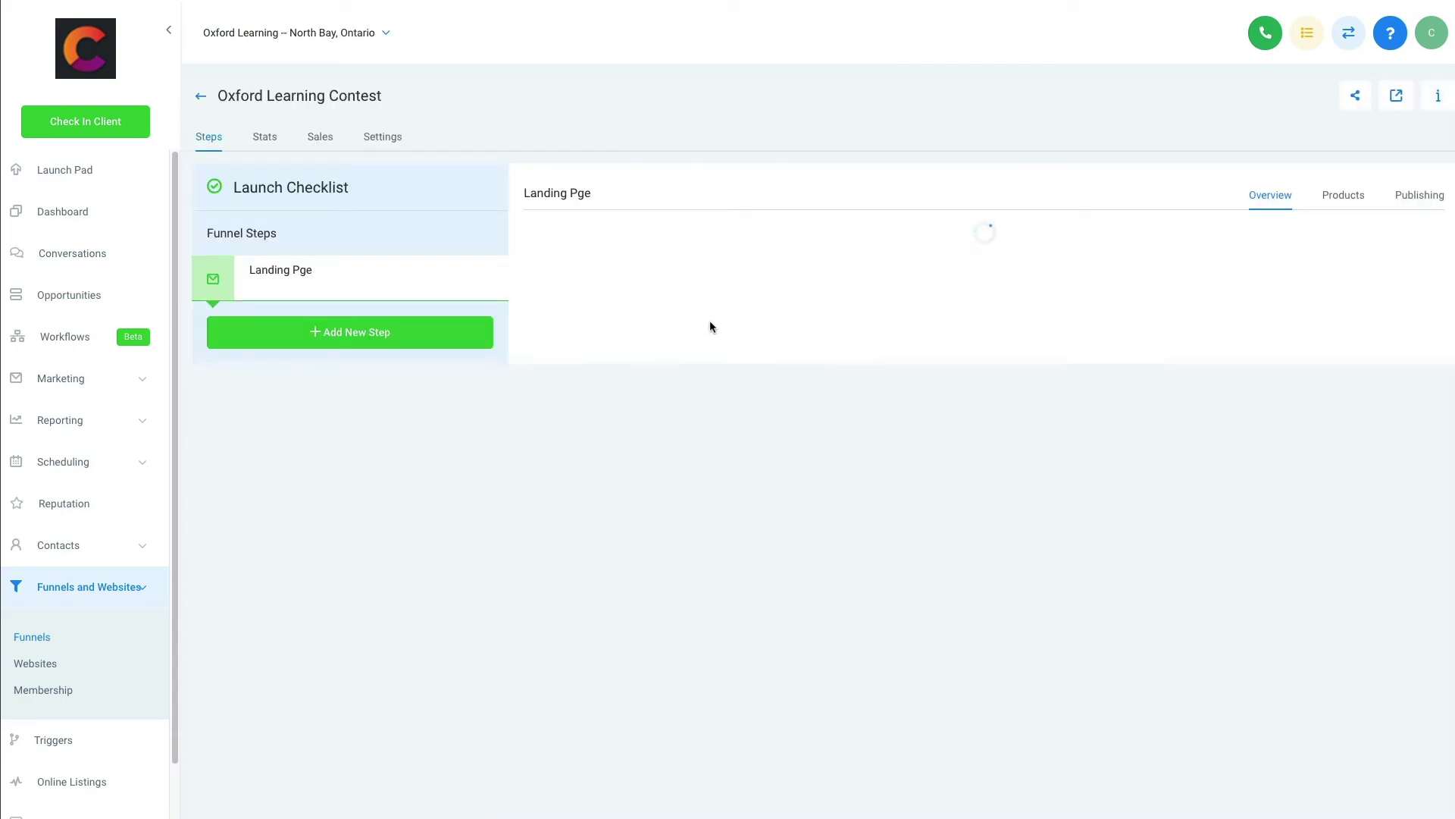
left_click(799, 462)
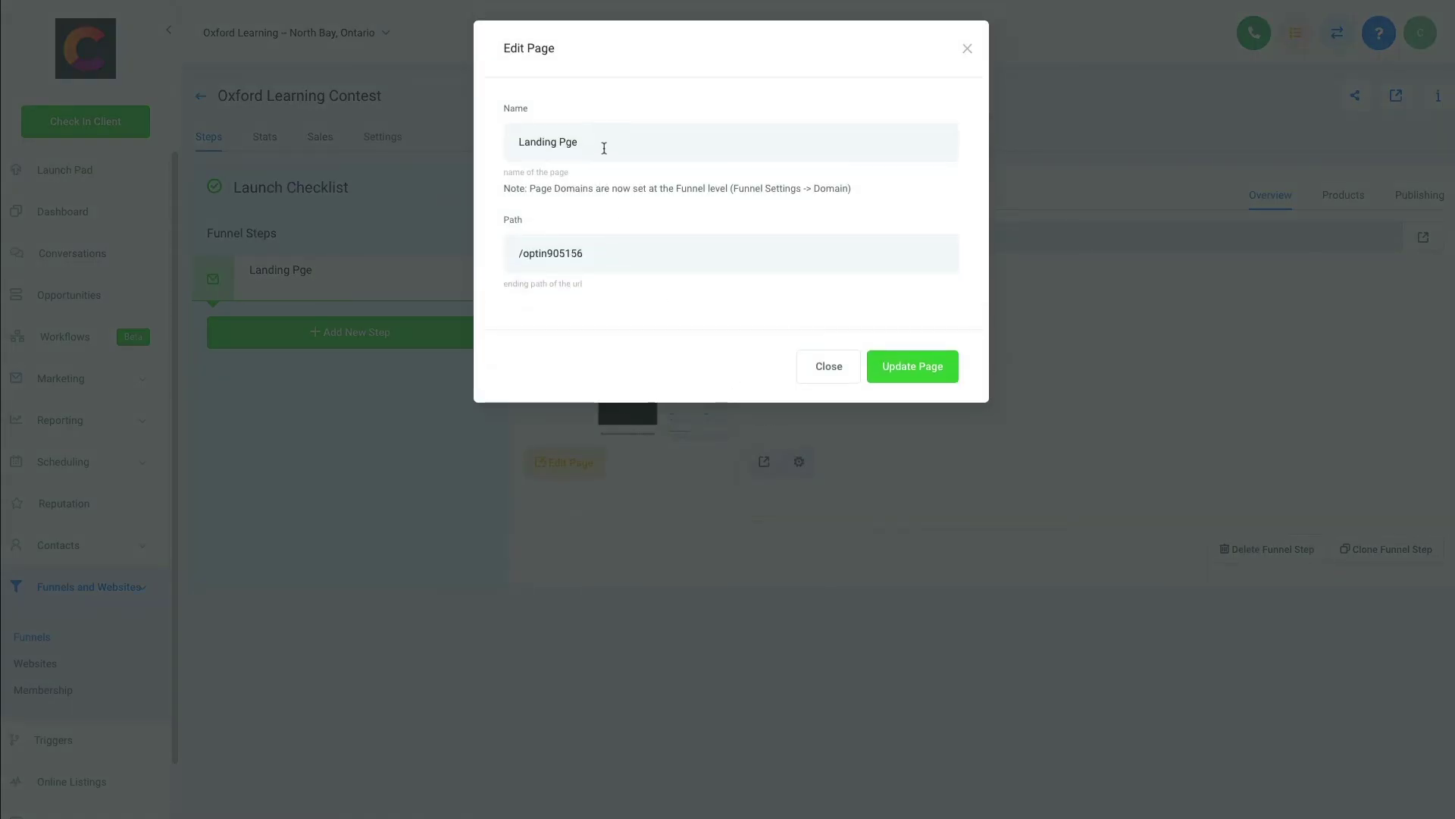
left_click(834, 372)
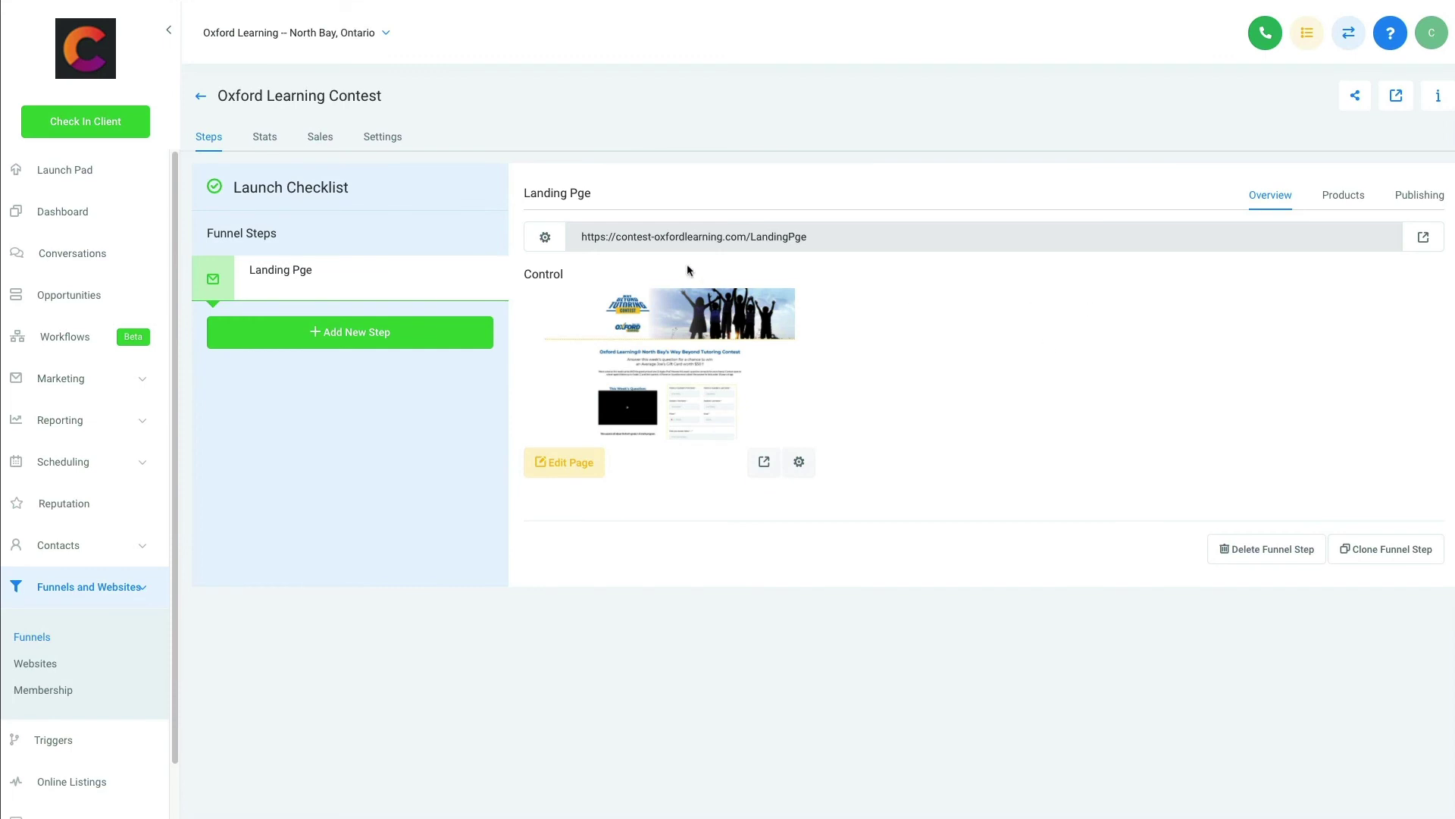
Visit the funnel's settings, then recheck the Landing Pge step's path.
left_click(388, 139)
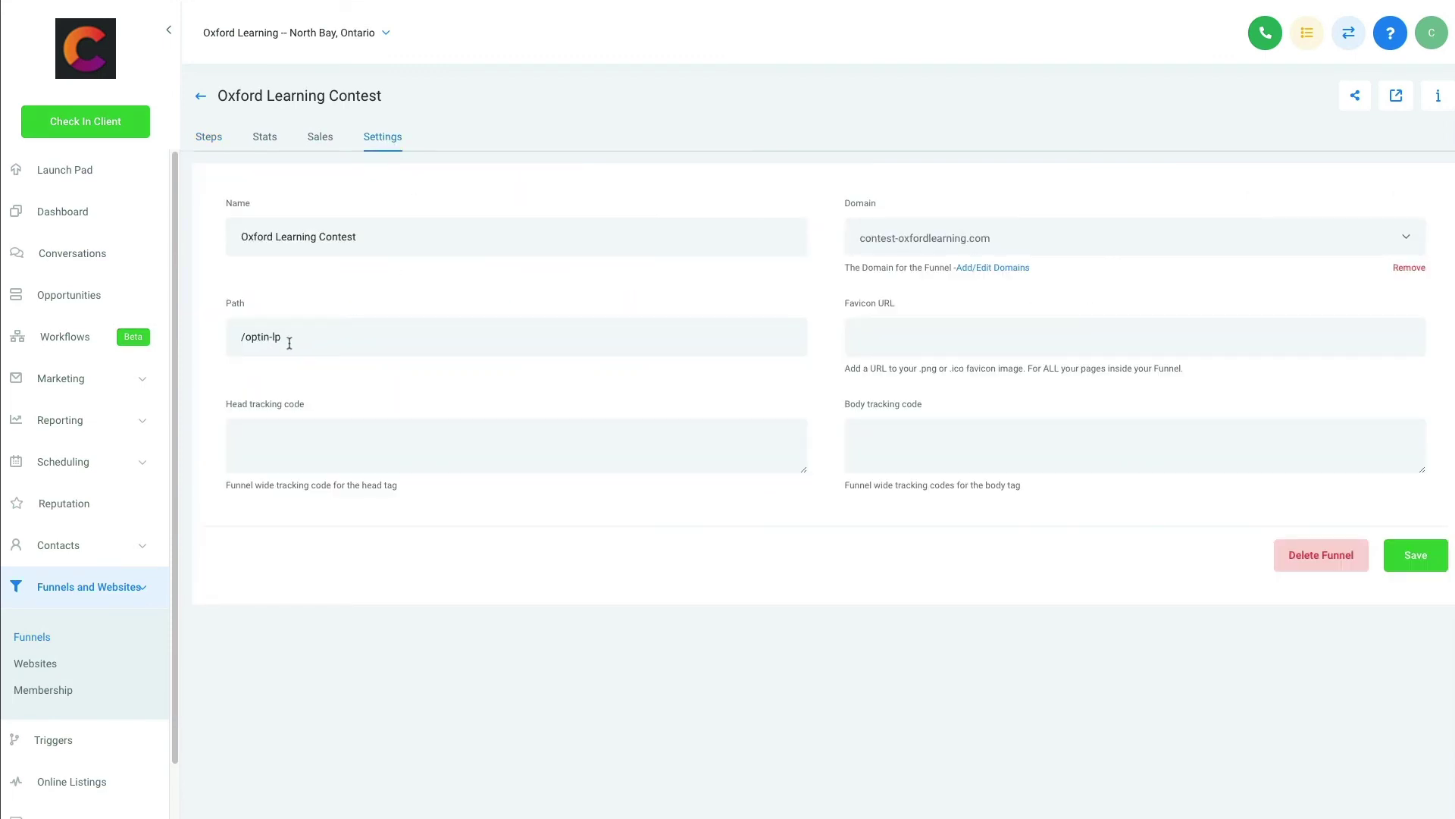
left_click(209, 141)
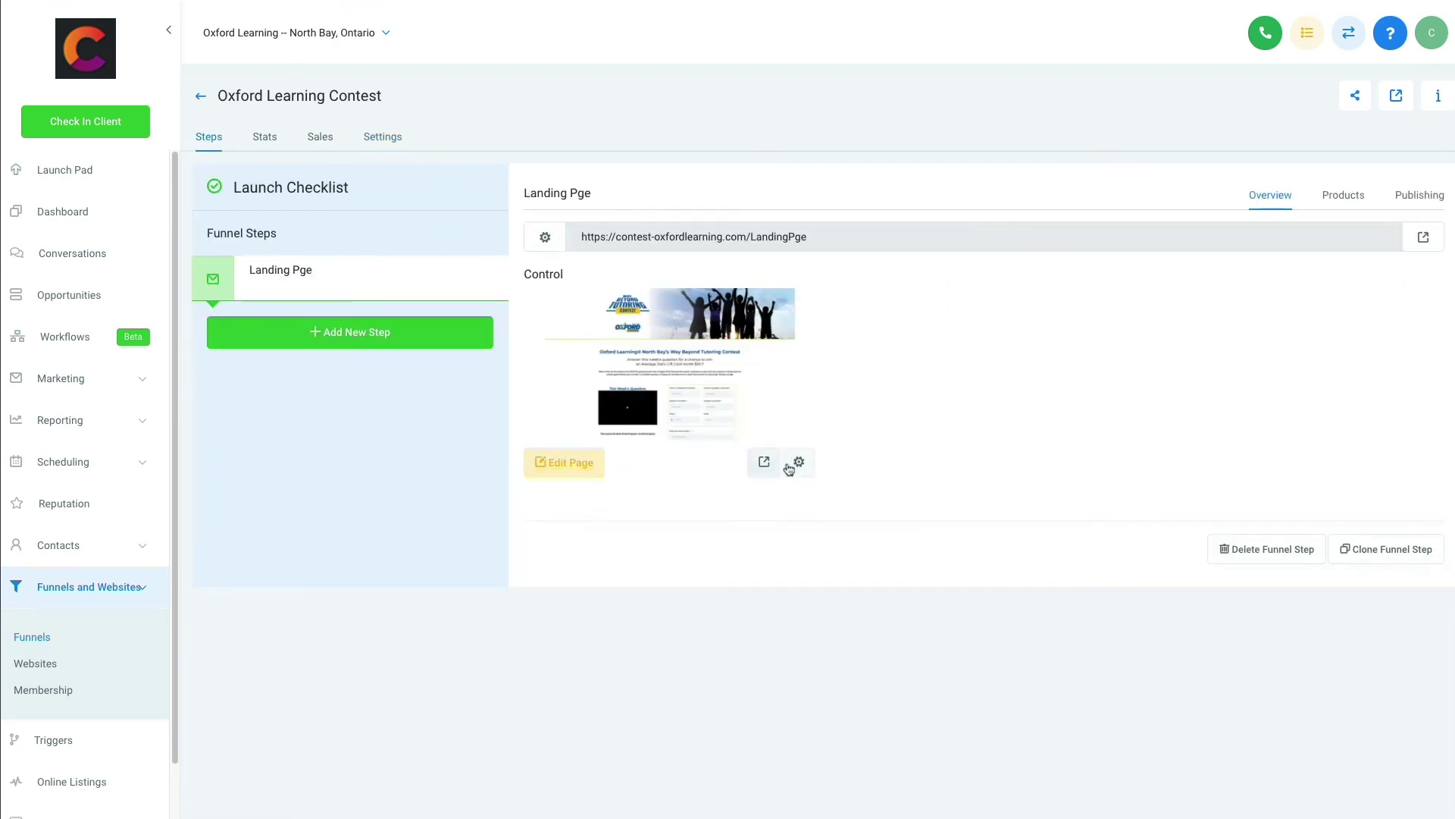
left_click(799, 463)
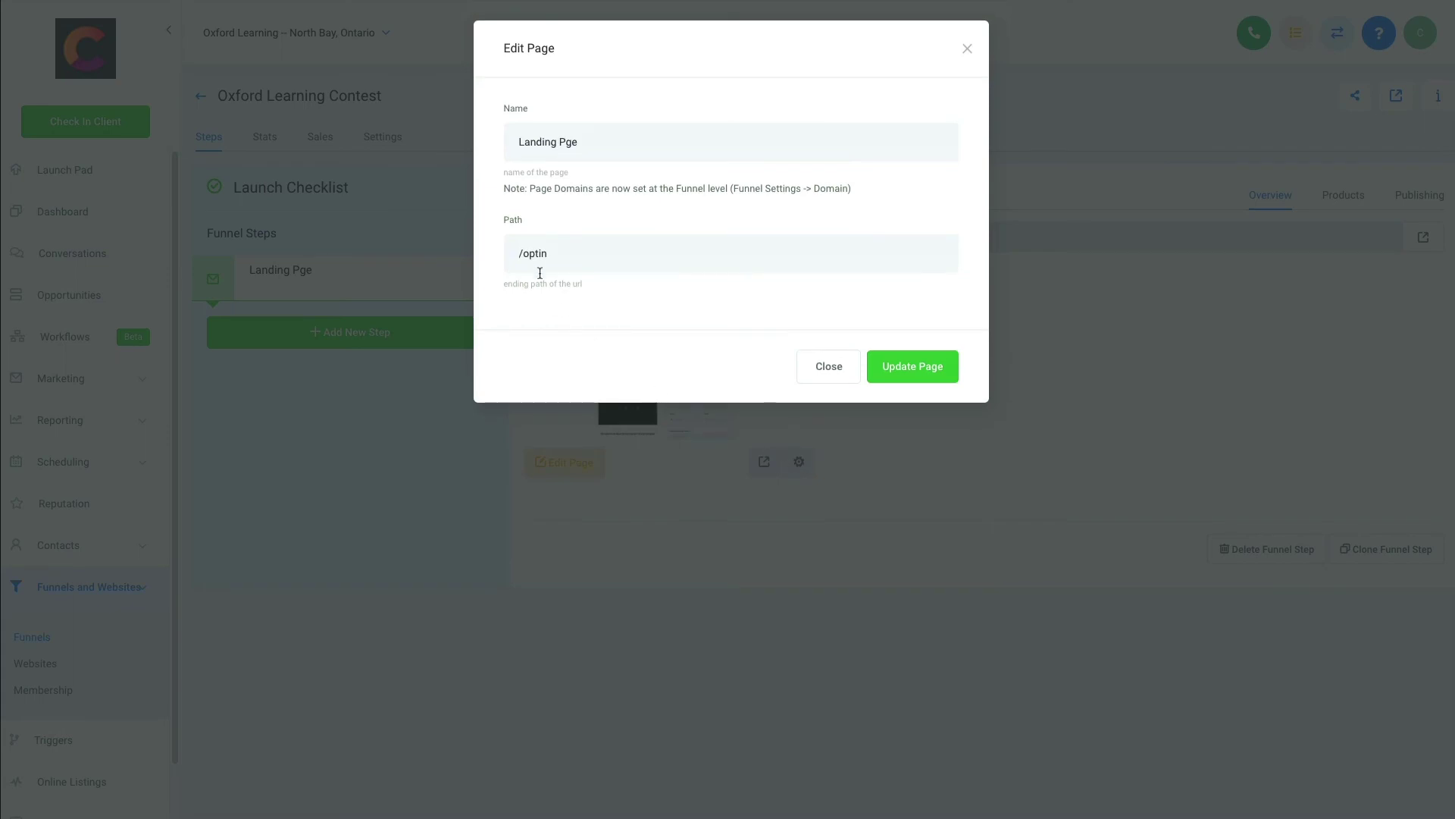
left_click(829, 366)
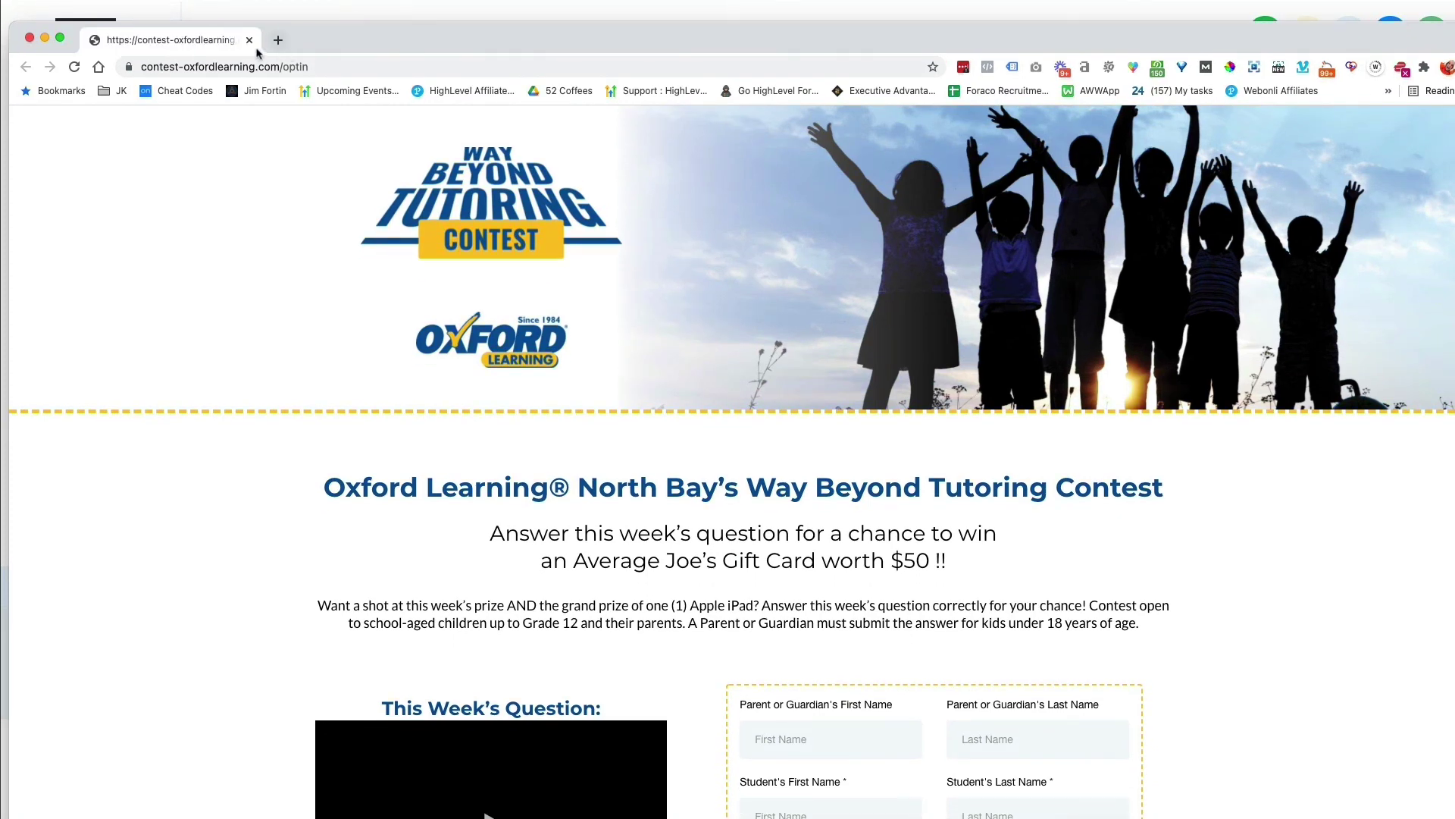
left_click(249, 41)
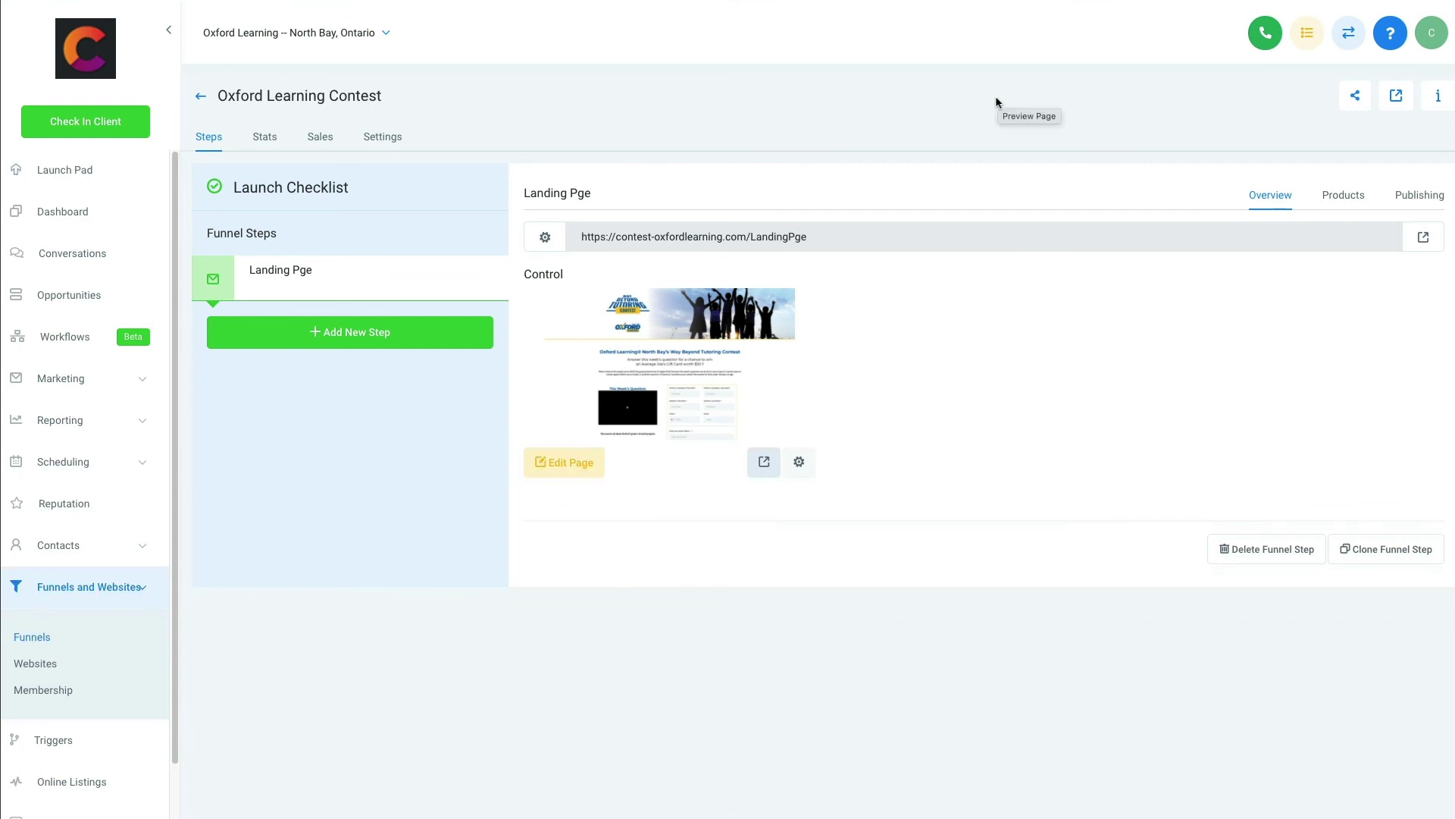